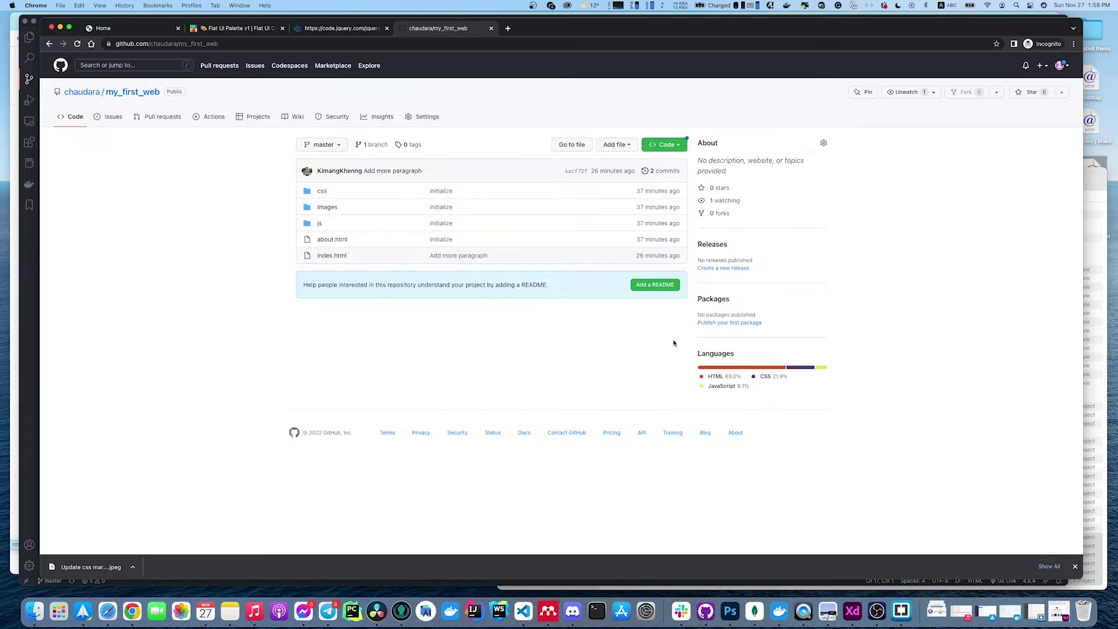
# Step: Switch to VS Code, serve the practice_web site with Live Server, and bring its home page up in Chrome
pyautogui.hotkey('ctrl', 'Up')
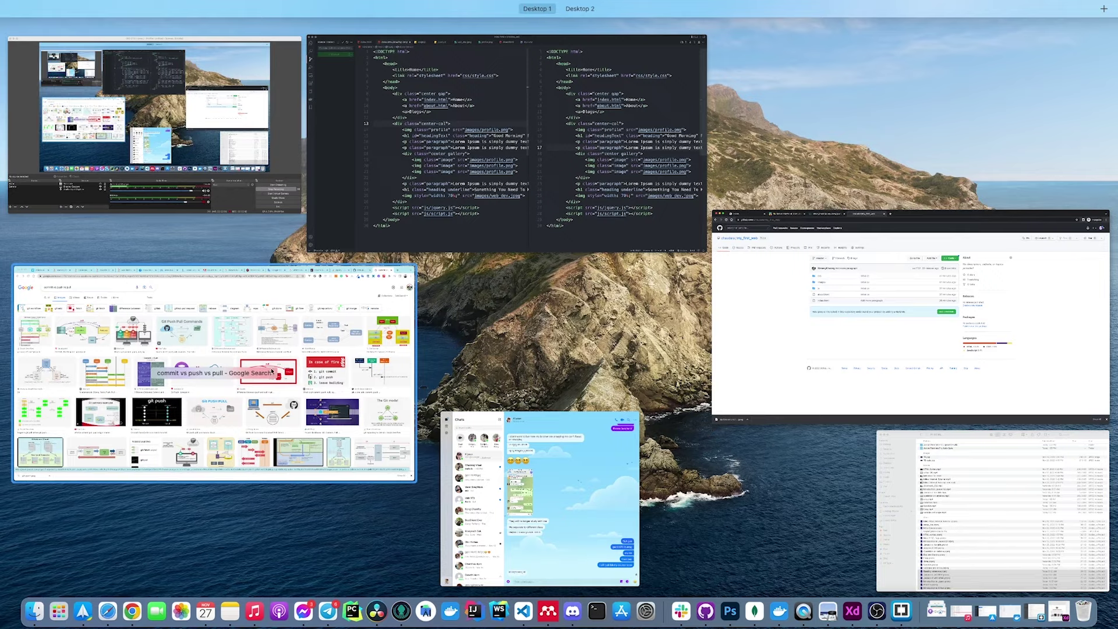
pyautogui.click(604, 216)
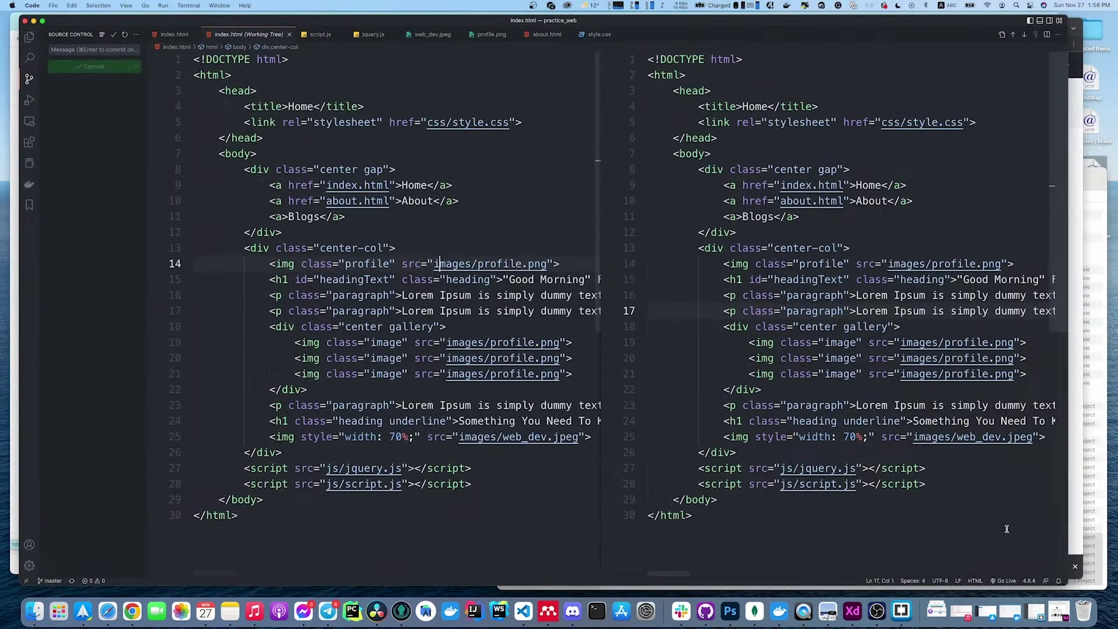
pyautogui.click(1003, 581)
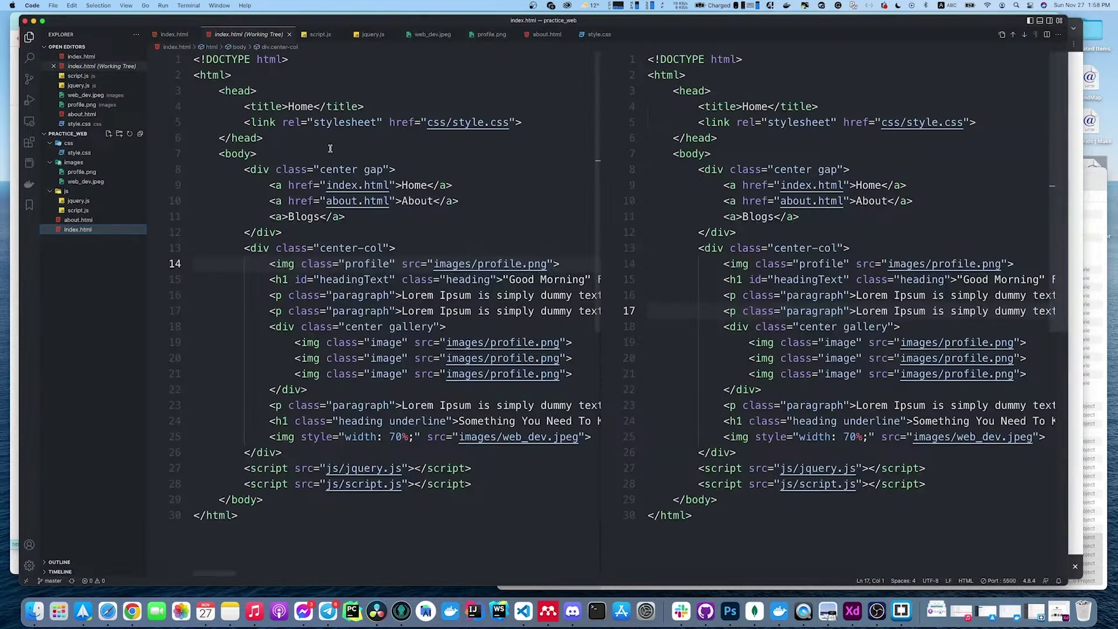
pyautogui.hotkey('ctrl', 'Up')
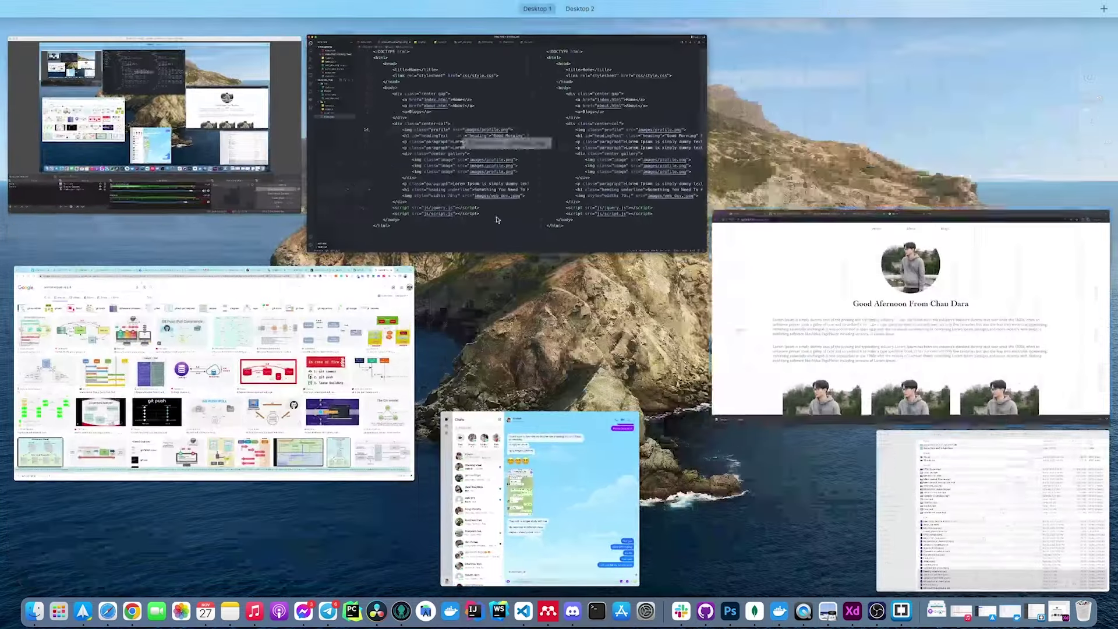
pyautogui.click(816, 268)
# Step: Examine the locally served home page from the navigation links and paragraphs down to the laptop illustration
pyautogui.scroll(-10, 634, 254)
pyautogui.scroll(10, 634, 255)
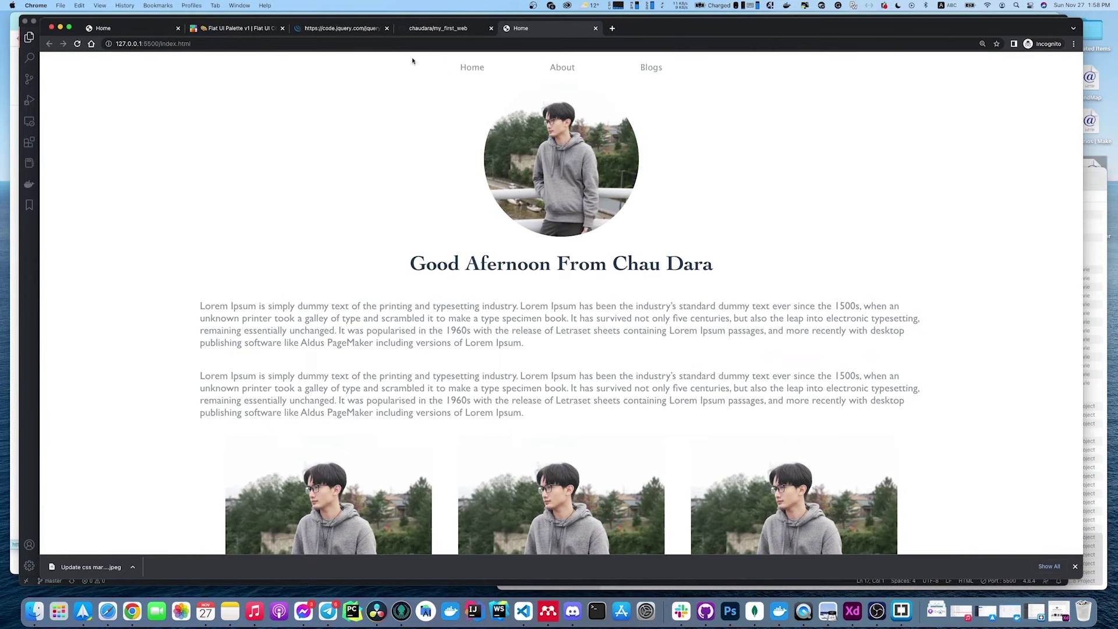
pyautogui.click(475, 33)
pyautogui.click(527, 32)
pyautogui.scroll(-10, 599, 197)
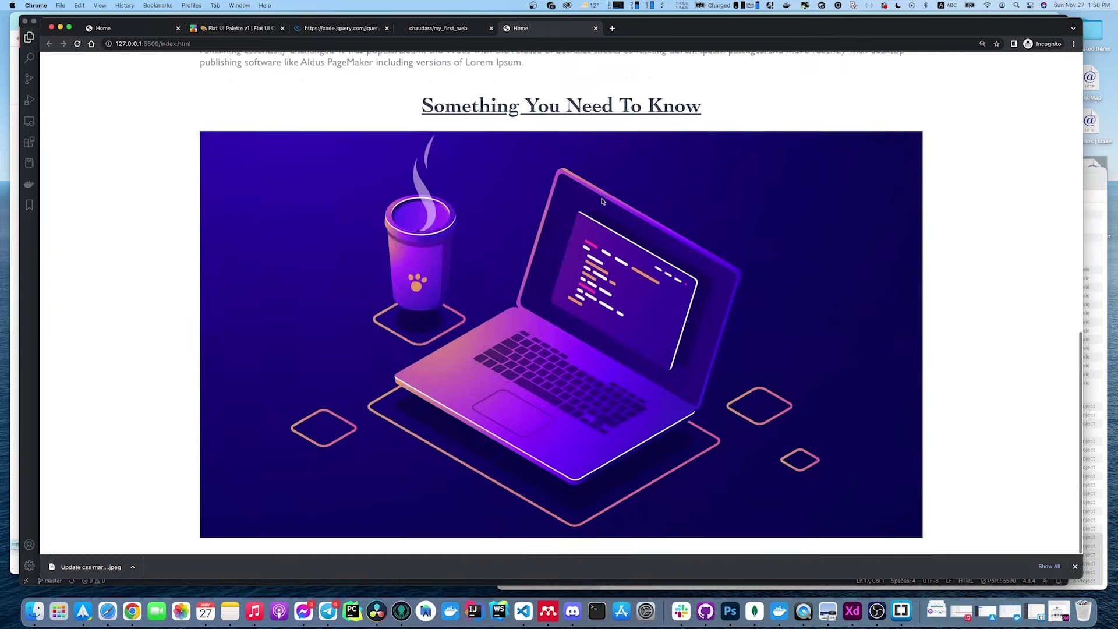
pyautogui.scroll(7, 612, 197)
pyautogui.scroll(5, 612, 198)
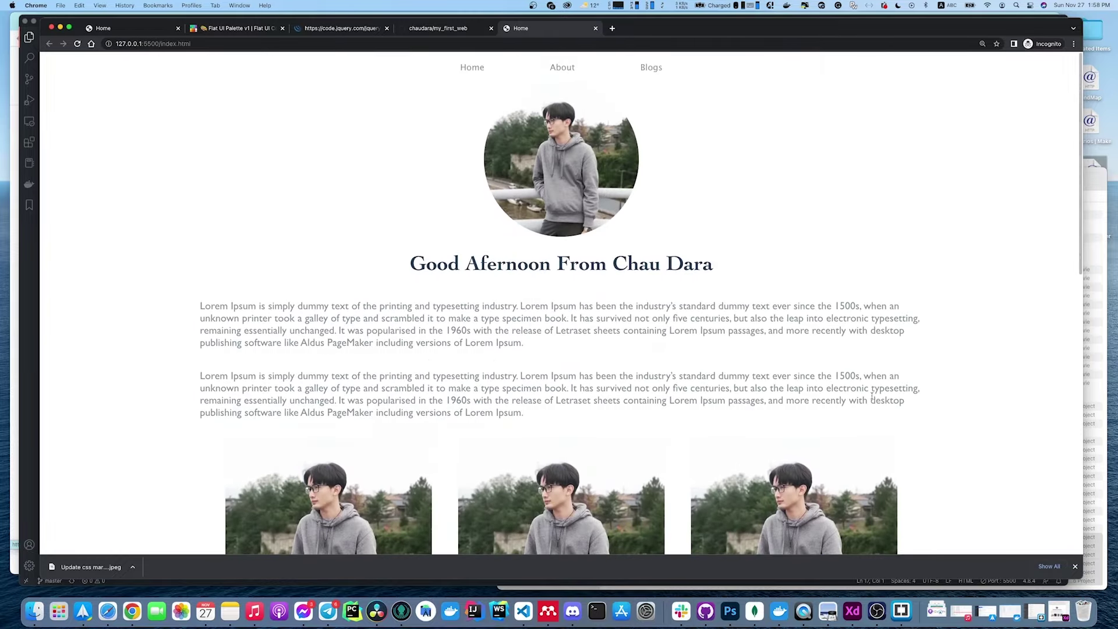
pyautogui.moveTo(537, 424); pyautogui.dragTo(192, 317)
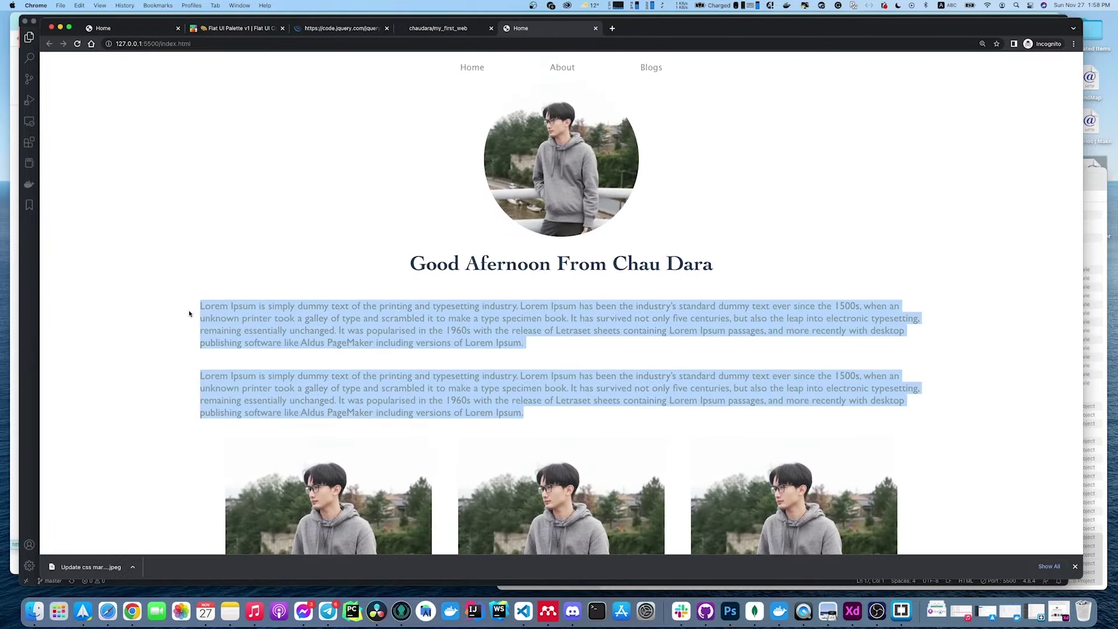
pyautogui.click(230, 311)
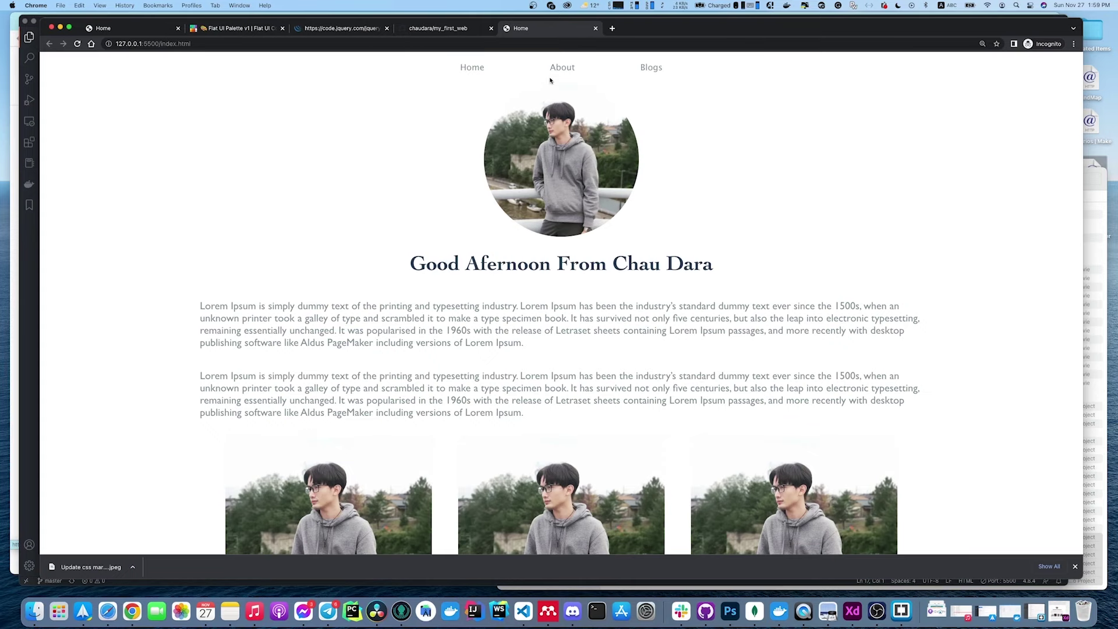
# Step: Search Google for netlify in a new browser tab and look through the results
pyautogui.click(612, 29)
pyautogui.write('net')
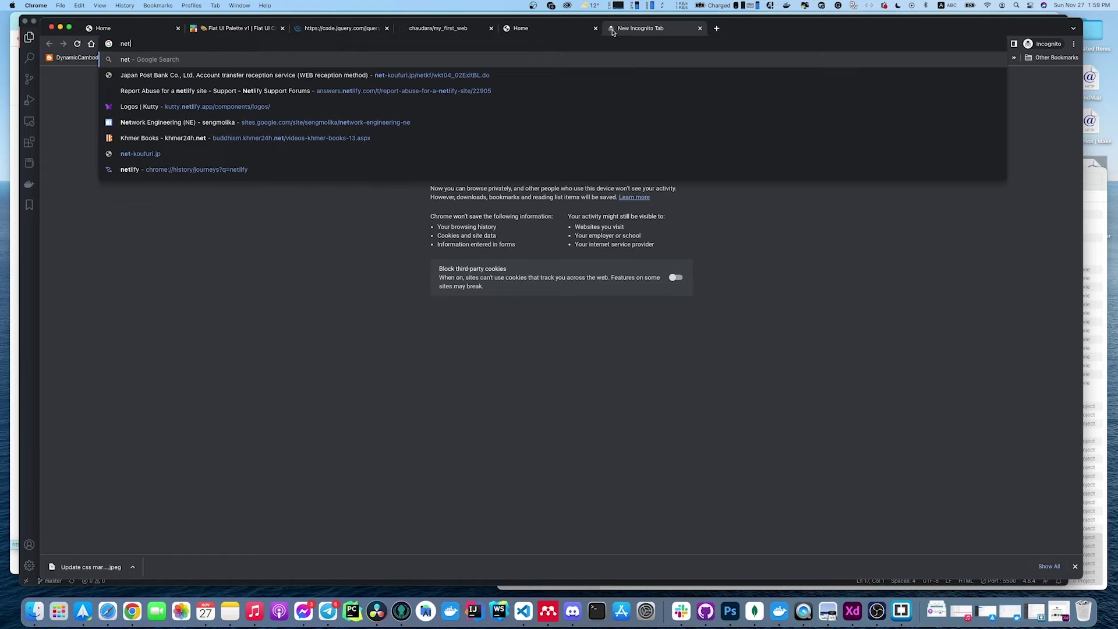
pyautogui.write('lify')
pyautogui.press('Return')
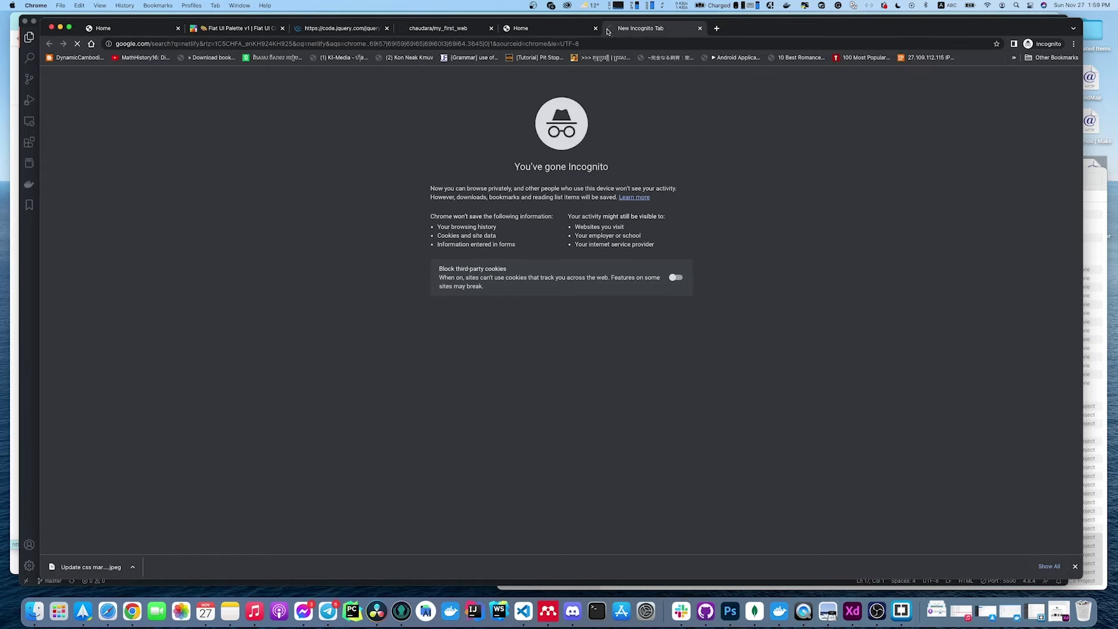
pyautogui.scroll(-2, 145, 291)
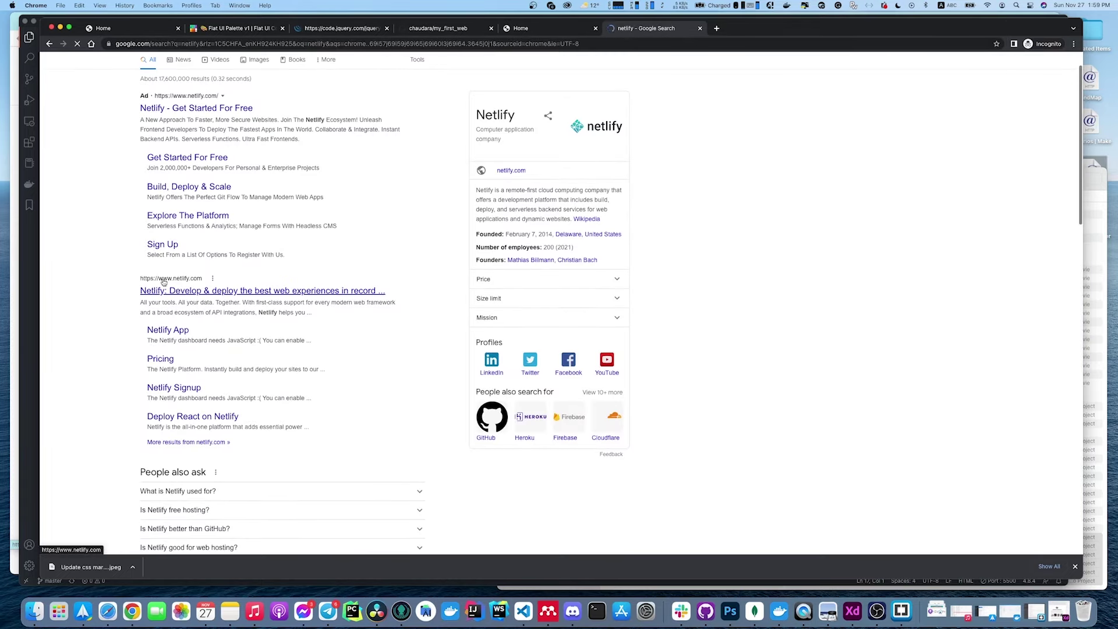
pyautogui.scroll(-1, 215, 281)
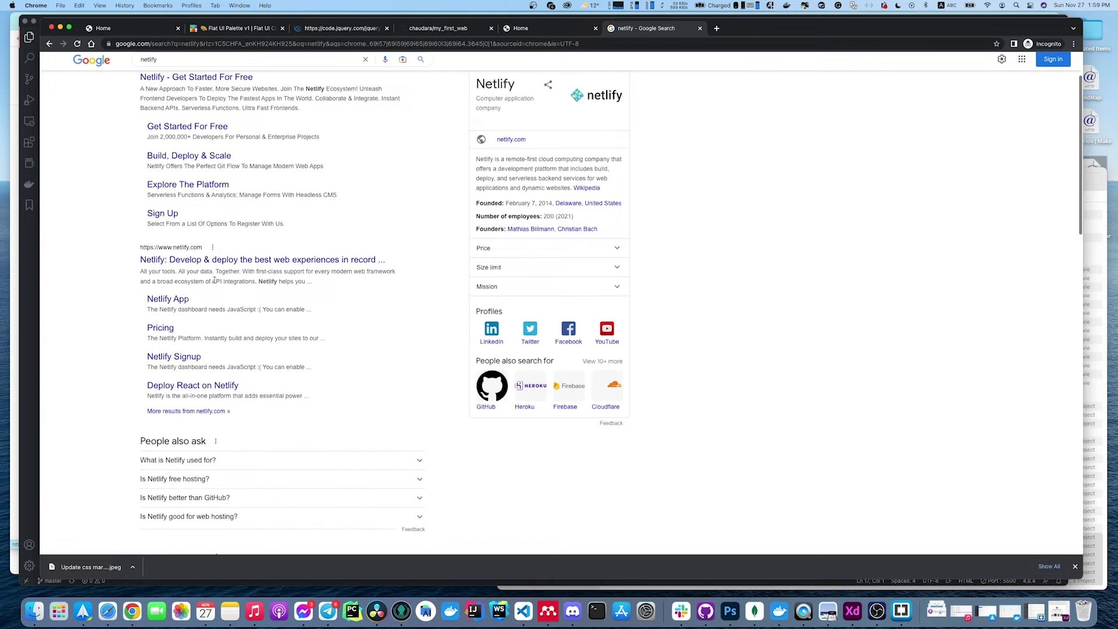
pyautogui.scroll(3, 175, 268)
pyautogui.scroll(-3, 261, 350)
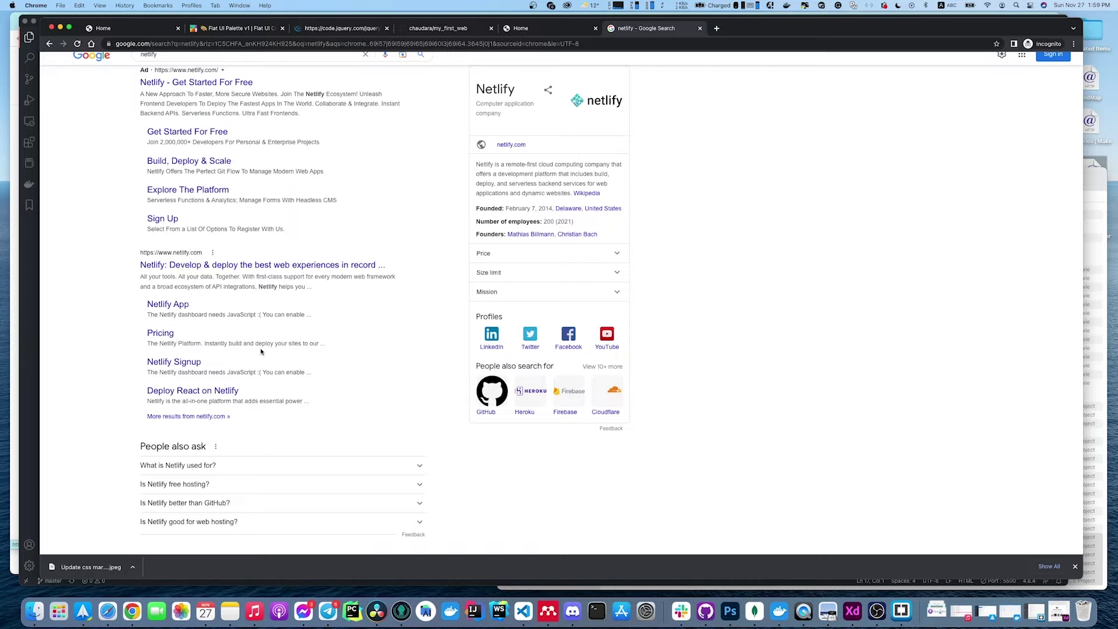
# Step: Return to the locally served home page and review its full length
pyautogui.click(520, 28)
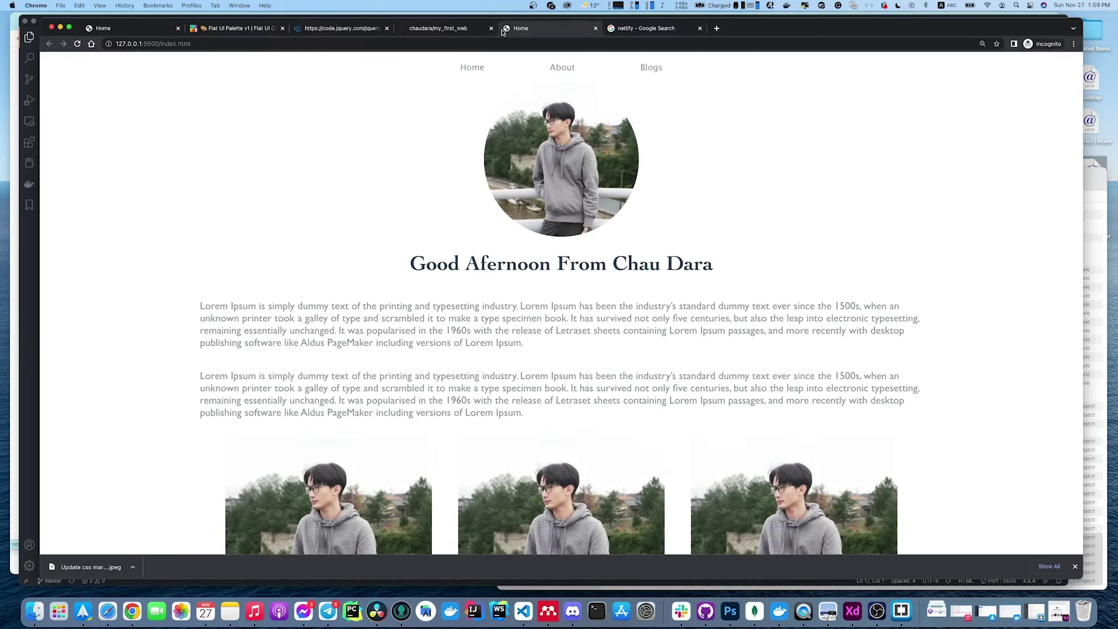
pyautogui.scroll(-6, 564, 313)
pyautogui.scroll(6, 564, 313)
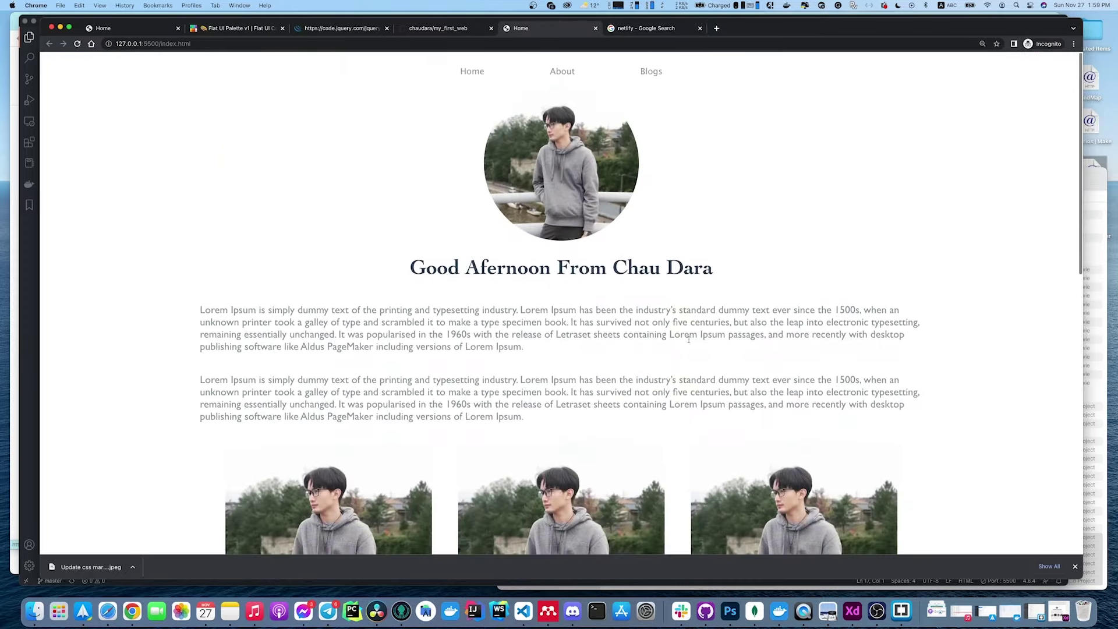
pyautogui.scroll(-6, 720, 355)
pyautogui.scroll(7, 719, 356)
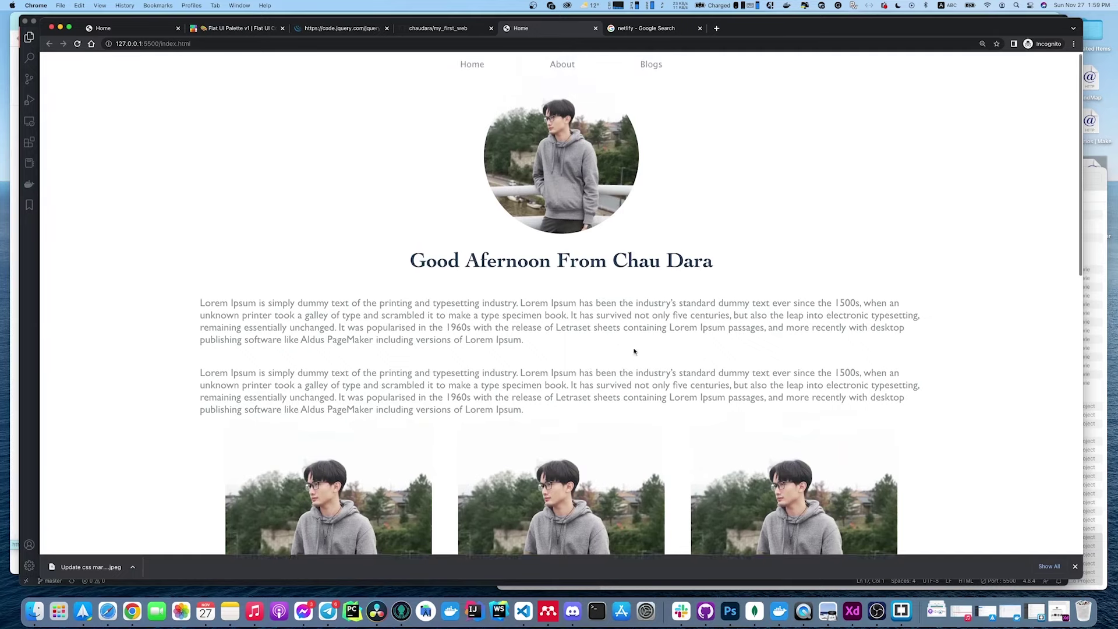
pyautogui.scroll(-10, 582, 341)
pyautogui.scroll(10, 581, 341)
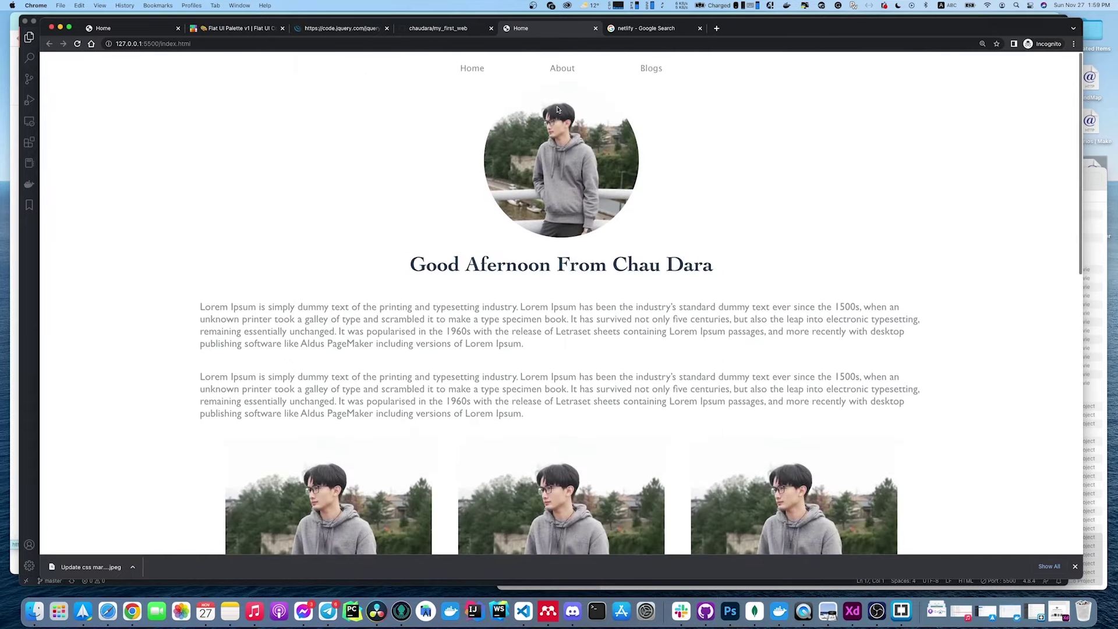
# Step: Open the official Netlify website from the Google search results
pyautogui.click(641, 28)
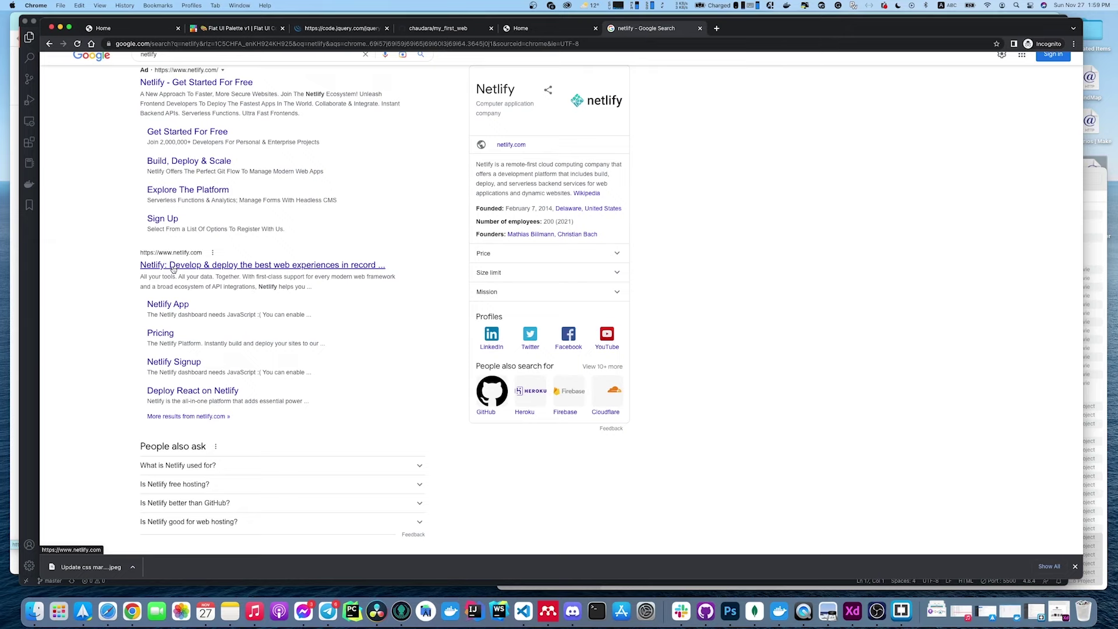
pyautogui.scroll(2, 204, 272)
pyautogui.scroll(-3, 234, 276)
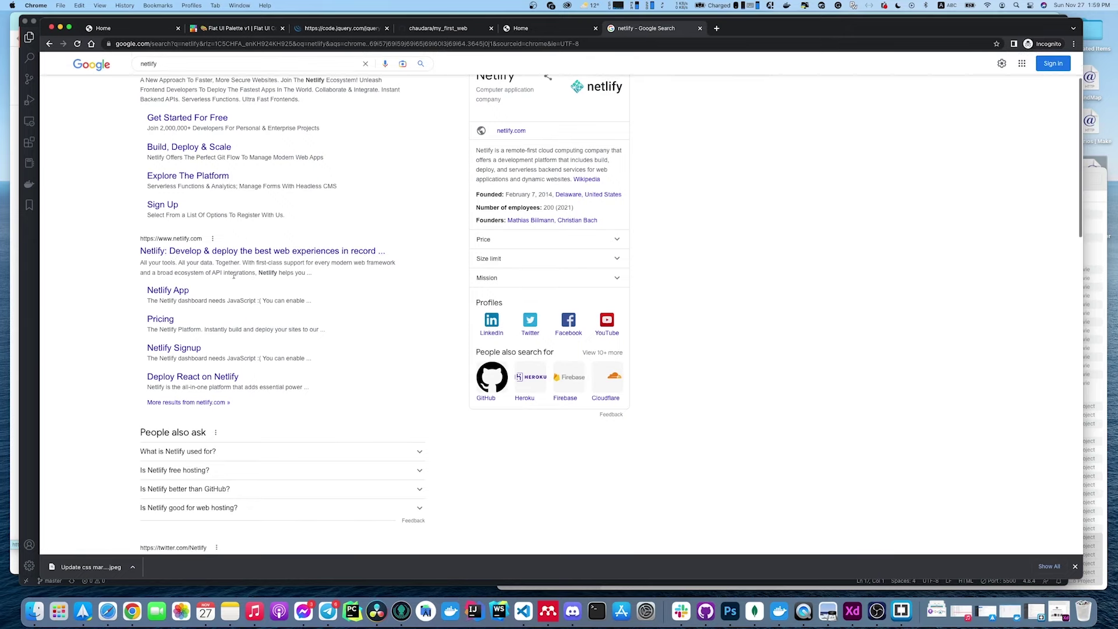
pyautogui.click(247, 252)
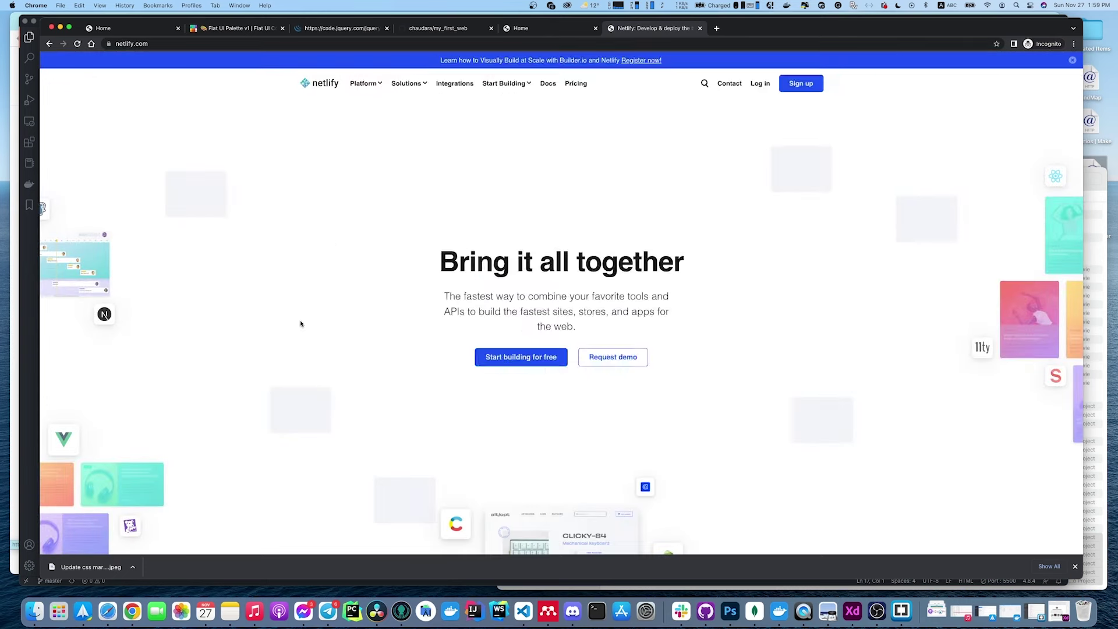
# Step: Sign up for Netlify with the GitHub account and authorize Netlify's access to it
pyautogui.click(801, 84)
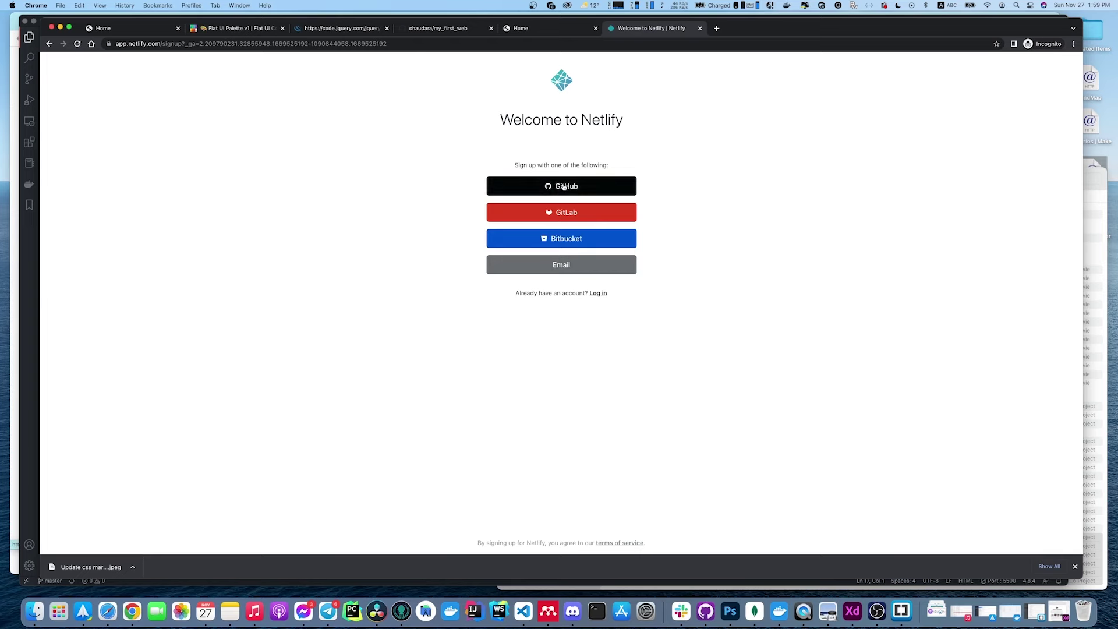
pyautogui.click(568, 186)
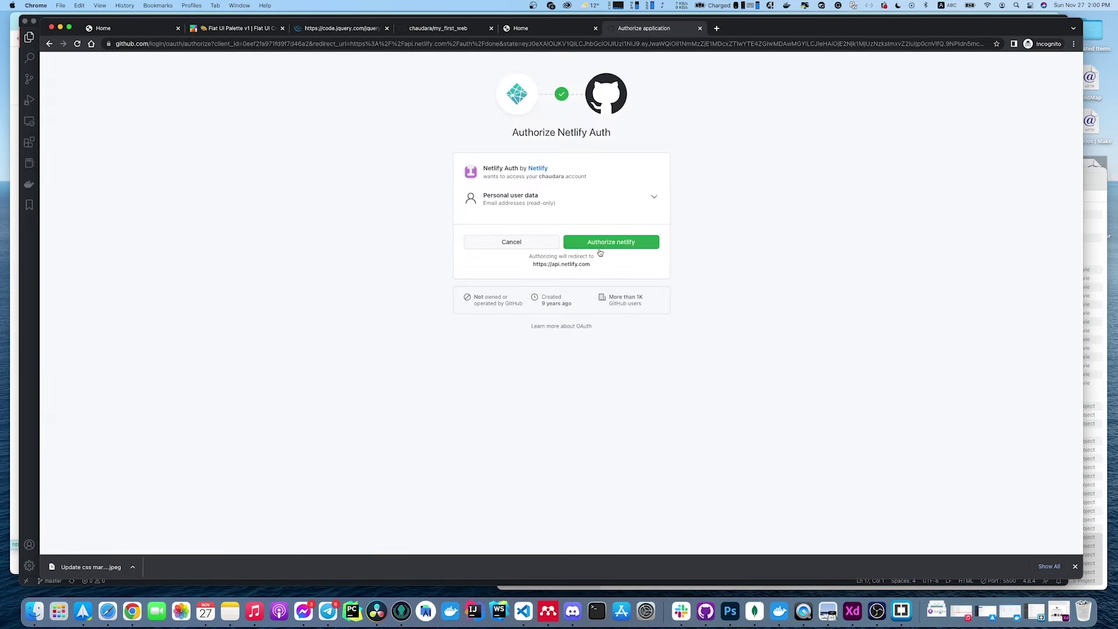
pyautogui.click(599, 242)
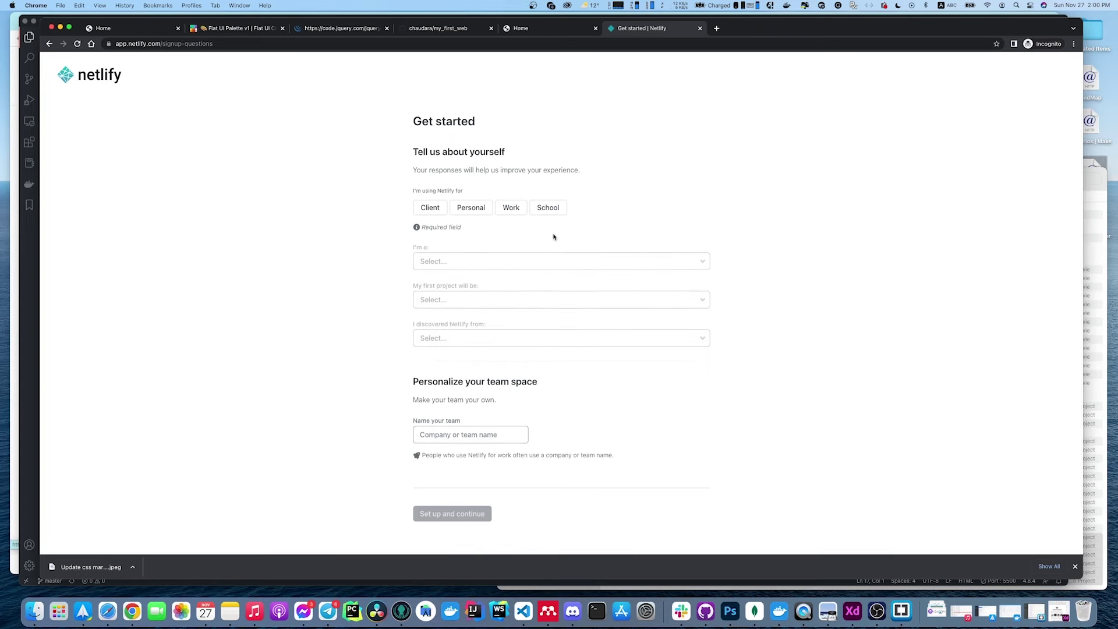
# Step: In the signup questions, set the usage to School, the role to Student and the first project to Personal / portfolio site
pyautogui.click(548, 207)
pyautogui.click(454, 262)
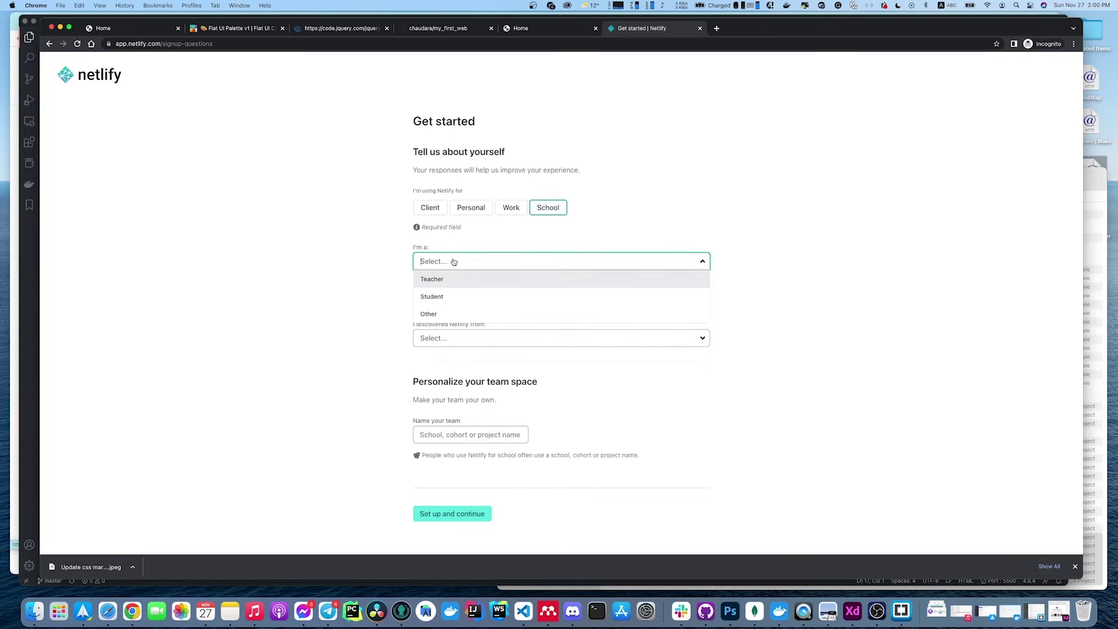
pyautogui.click(445, 298)
pyautogui.click(461, 299)
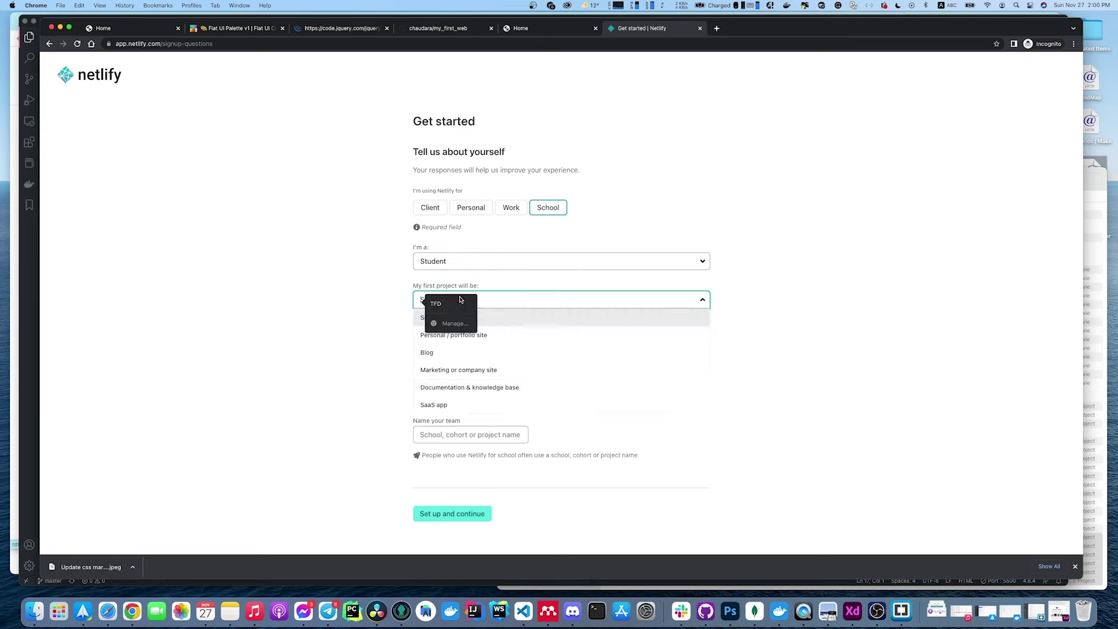
pyautogui.click(791, 342)
pyautogui.click(527, 299)
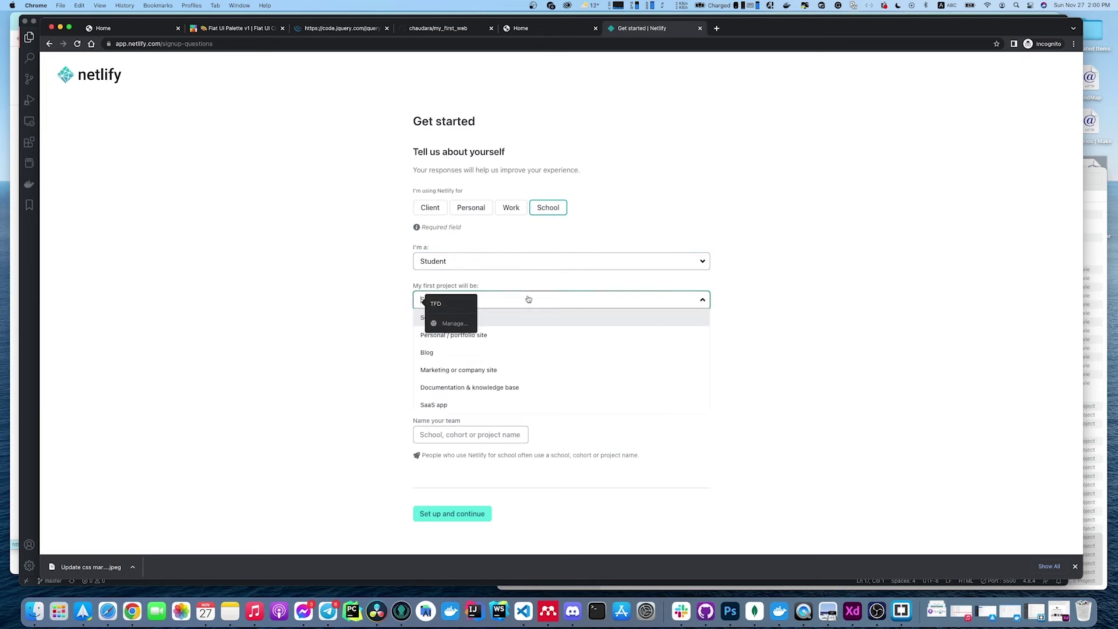
pyautogui.click(507, 335)
pyautogui.click(361, 313)
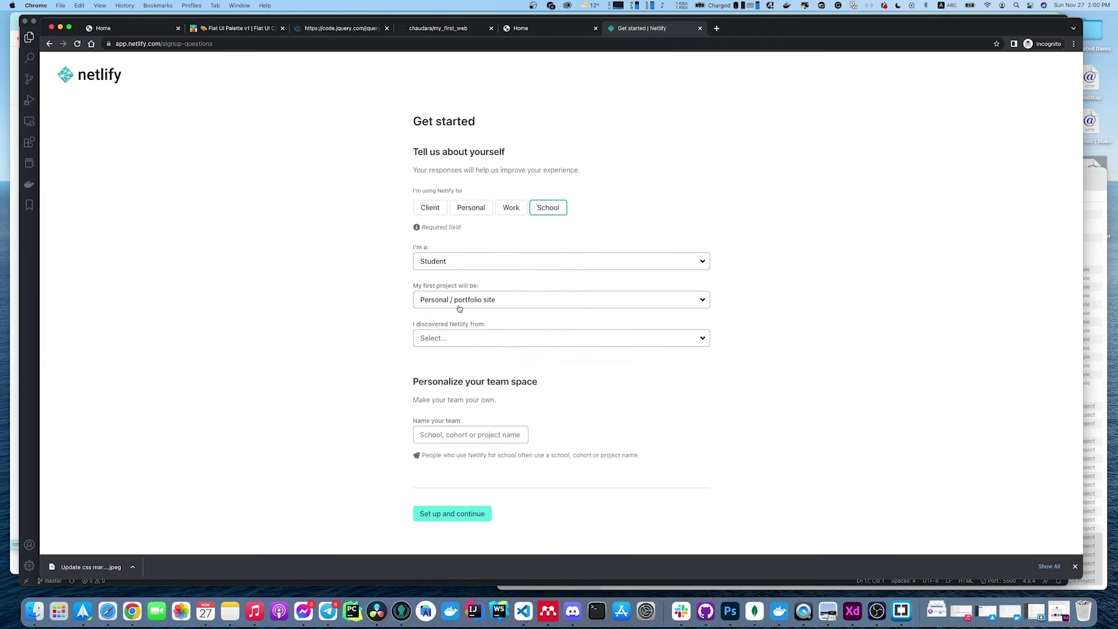
# Step: Choose Social media as the way Netlify was discovered
pyautogui.scroll(1, 408, 356)
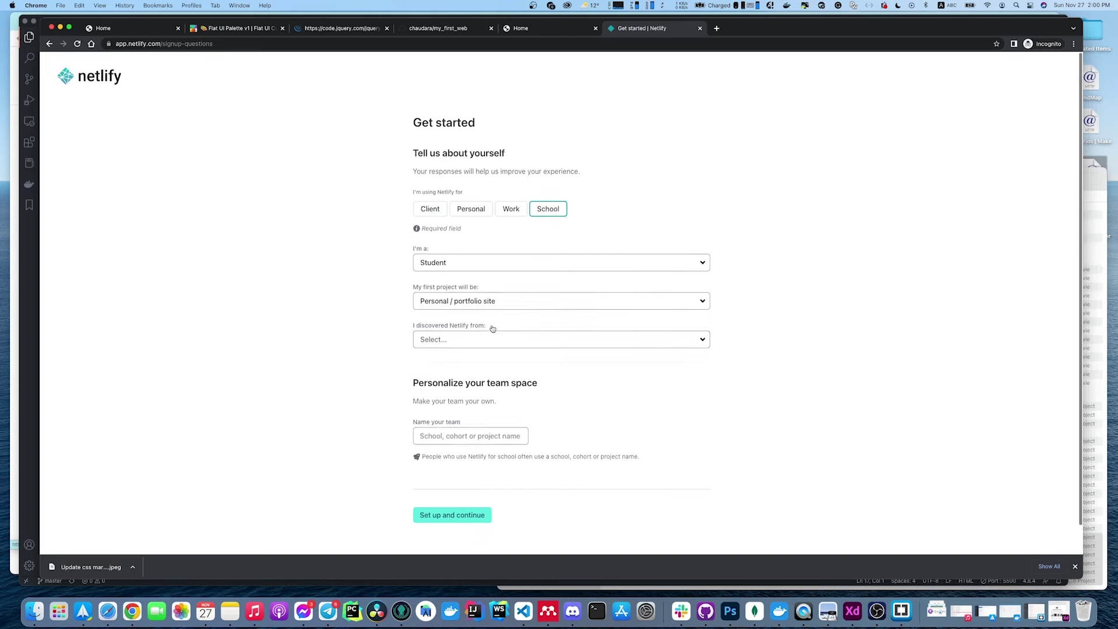
pyautogui.click(492, 337)
pyautogui.scroll(-1, 488, 407)
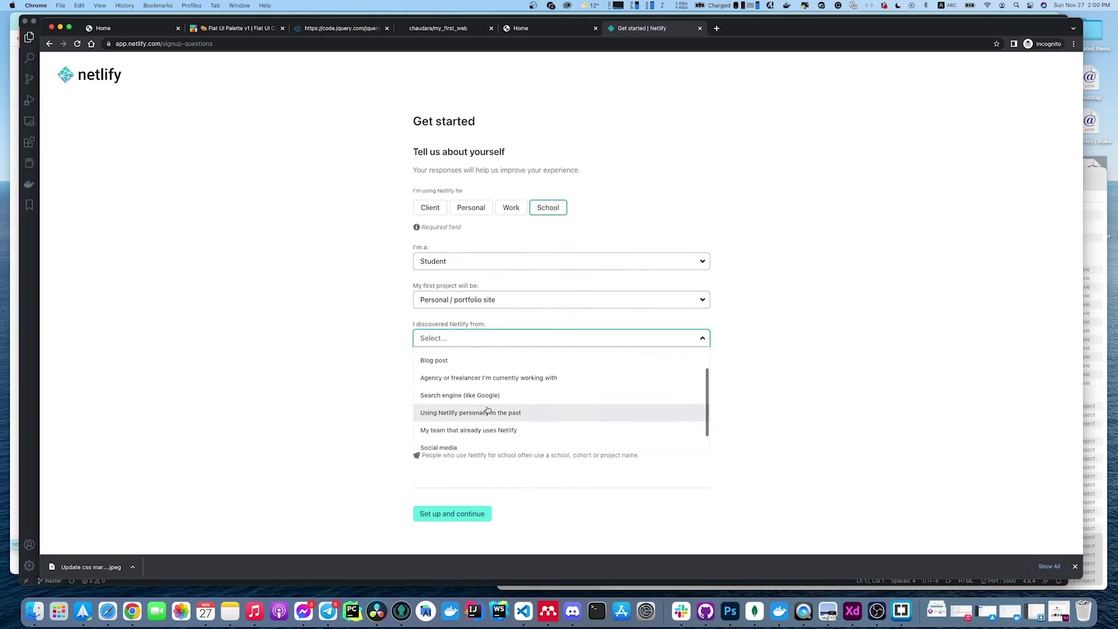
pyautogui.scroll(3, 472, 429)
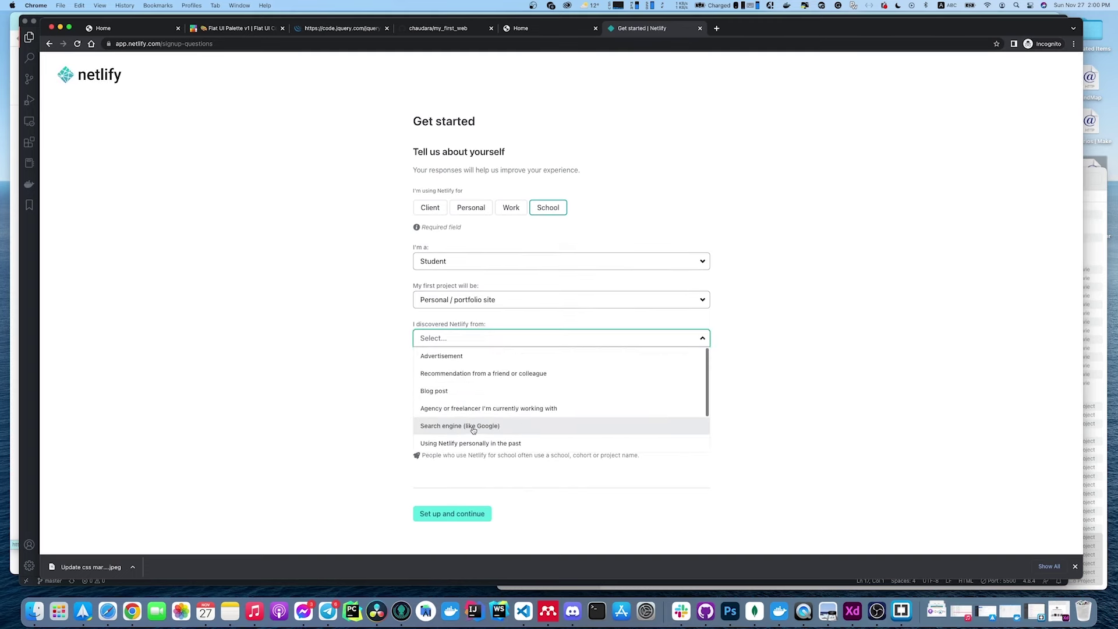
pyautogui.scroll(-2, 473, 430)
pyautogui.click(448, 426)
pyautogui.scroll(-1, 670, 414)
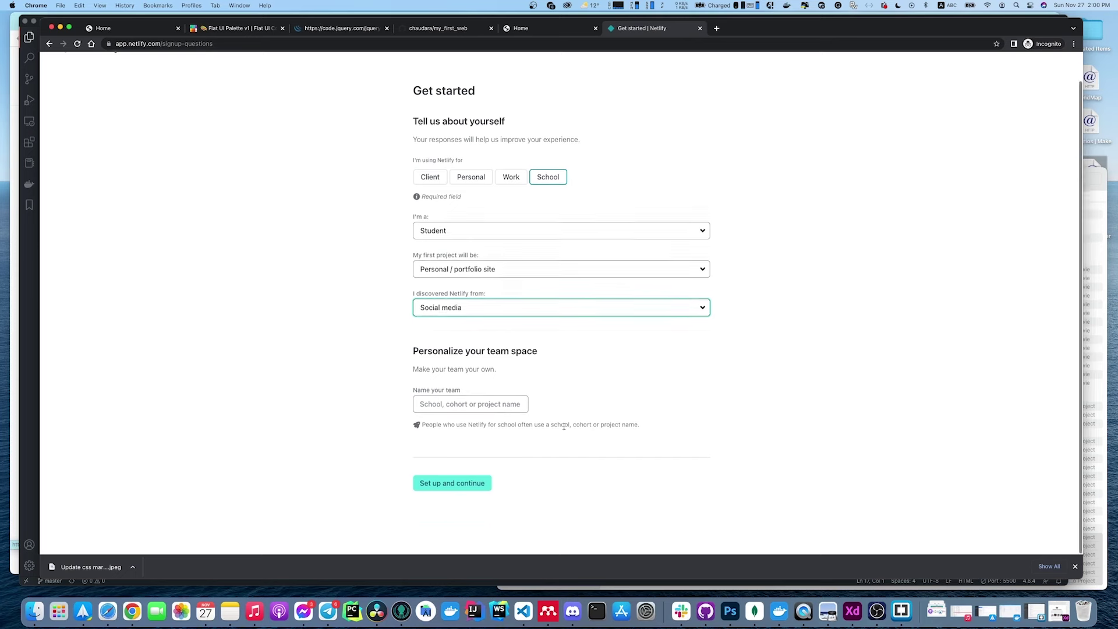
# Step: Name the team after the GitHub account's username and submit the signup form
pyautogui.press('Tab')
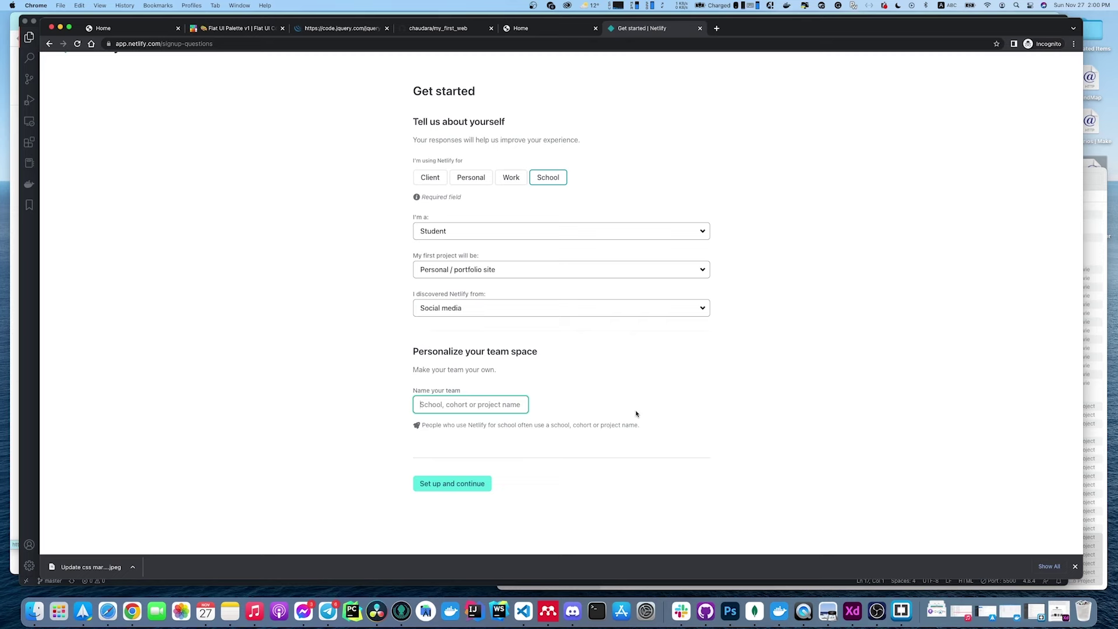
pyautogui.write('chaudara')
pyautogui.click(446, 488)
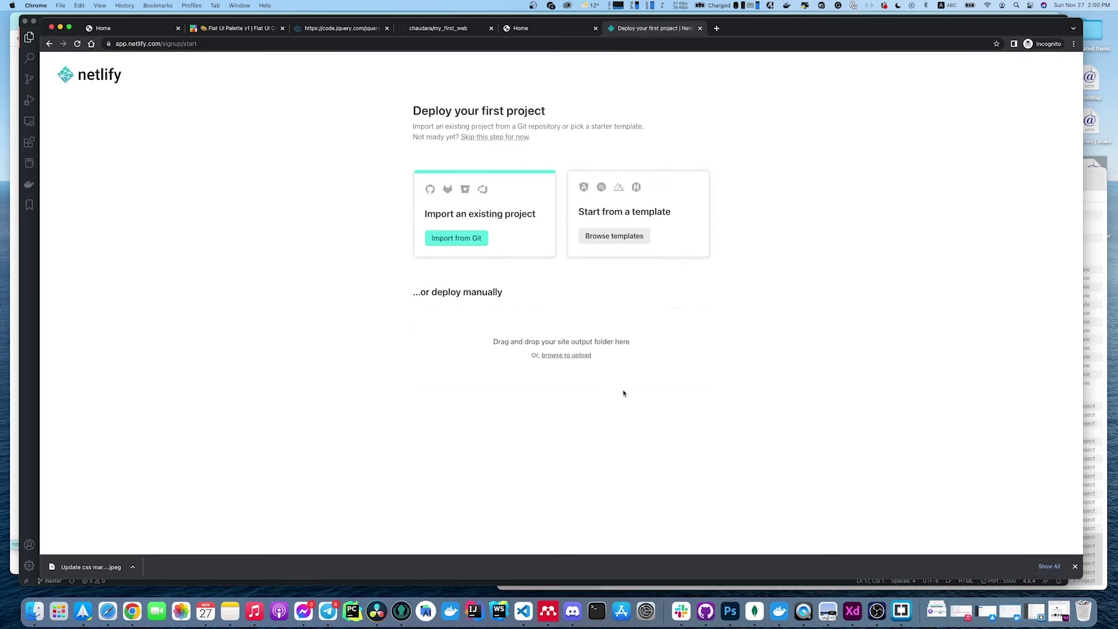
# Step: Import an existing project from Git with GitHub as the provider, and authorize Netlify's access to the account
pyautogui.click(456, 242)
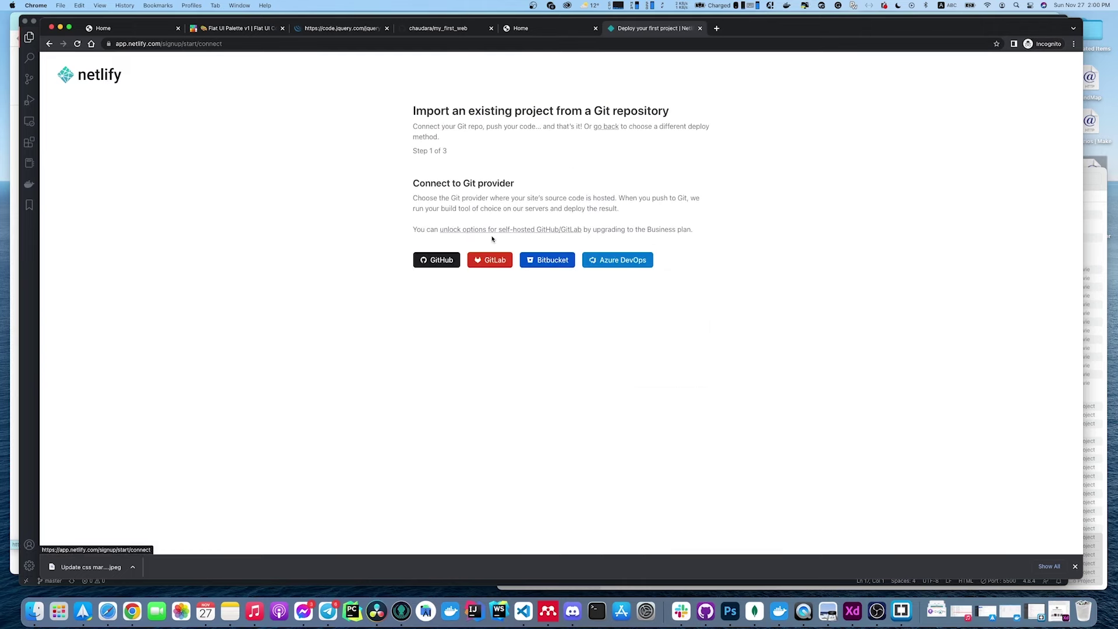
pyautogui.click(432, 260)
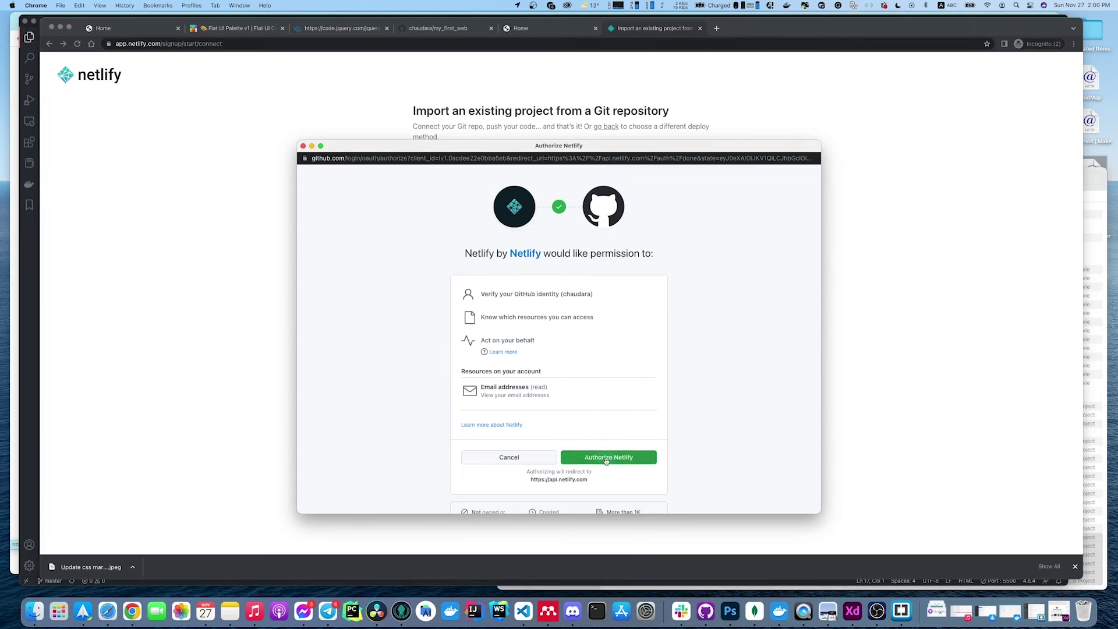
pyautogui.click(604, 458)
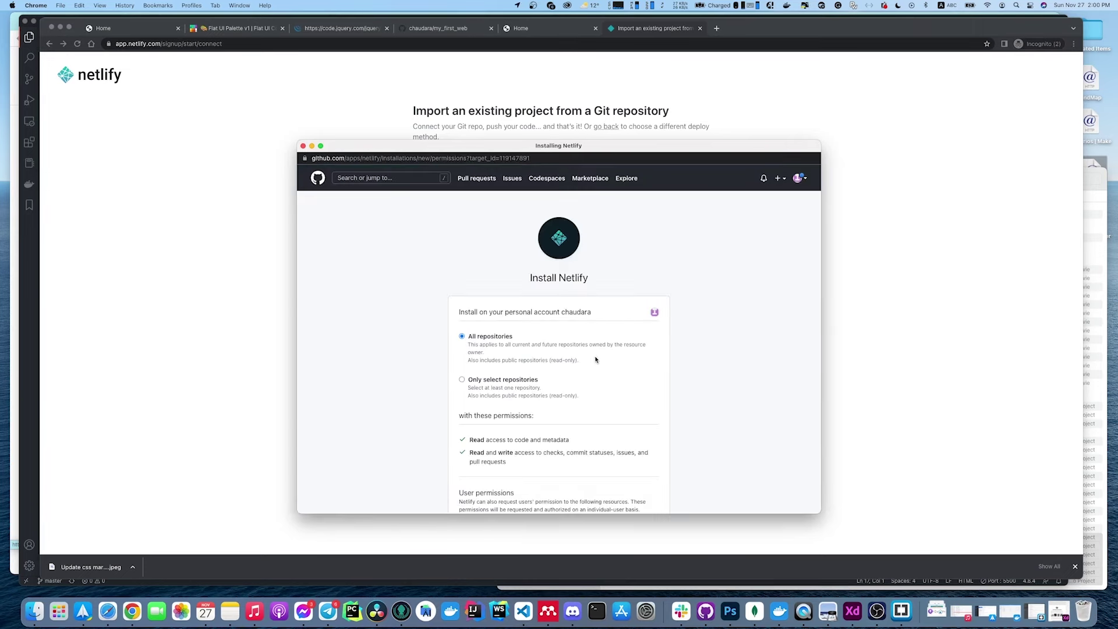
pyautogui.scroll(-3, 594, 357)
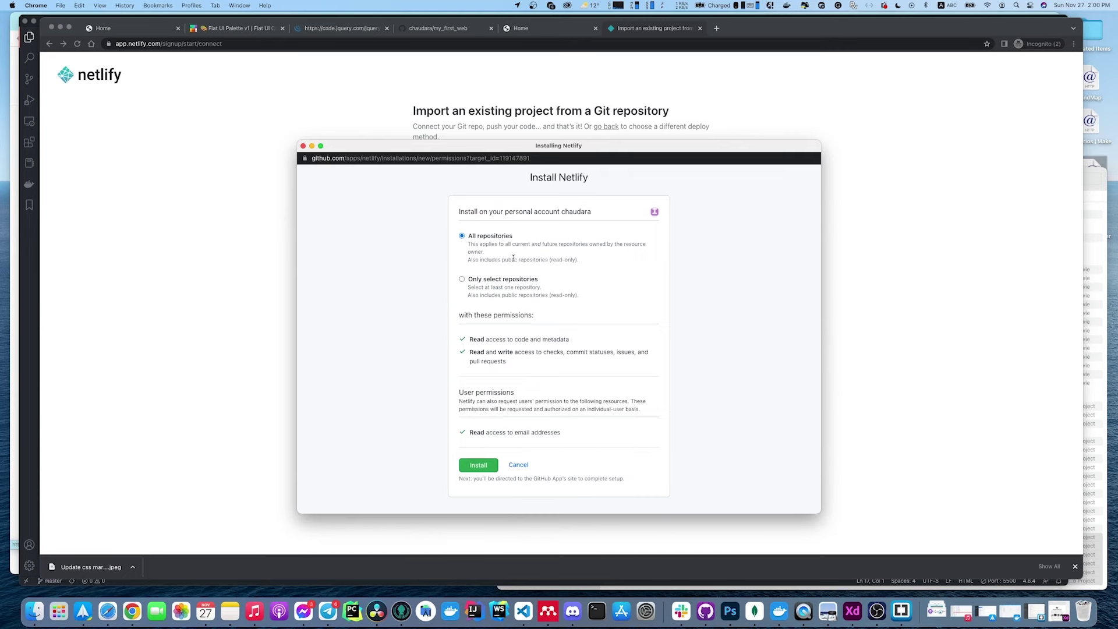
pyautogui.scroll(3, 593, 267)
pyautogui.scroll(-5, 594, 288)
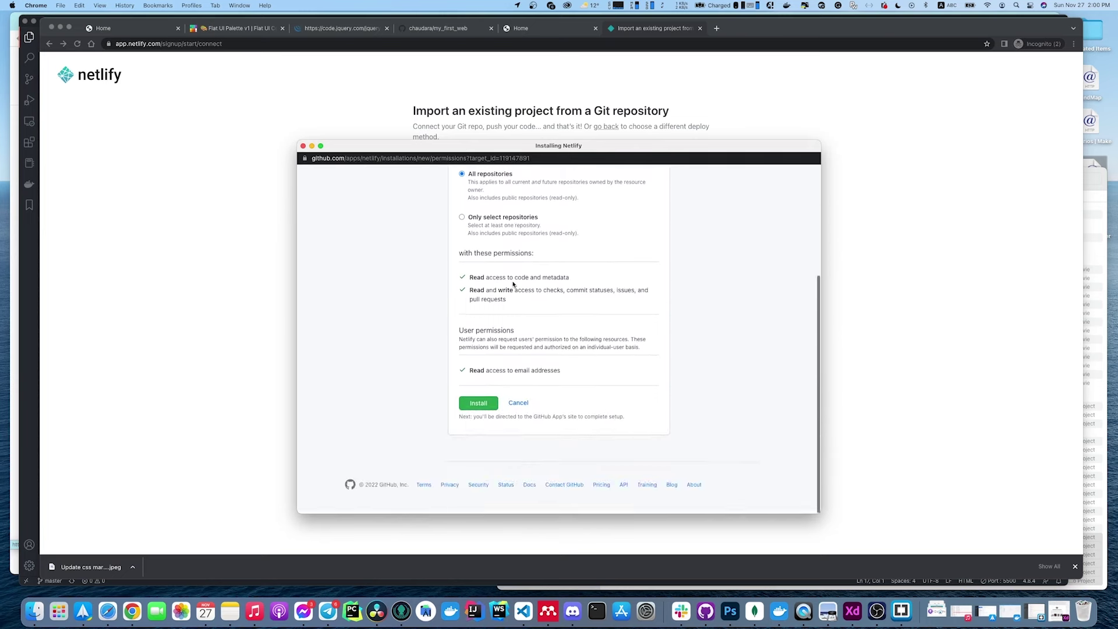
pyautogui.scroll(1, 506, 285)
pyautogui.click(461, 261)
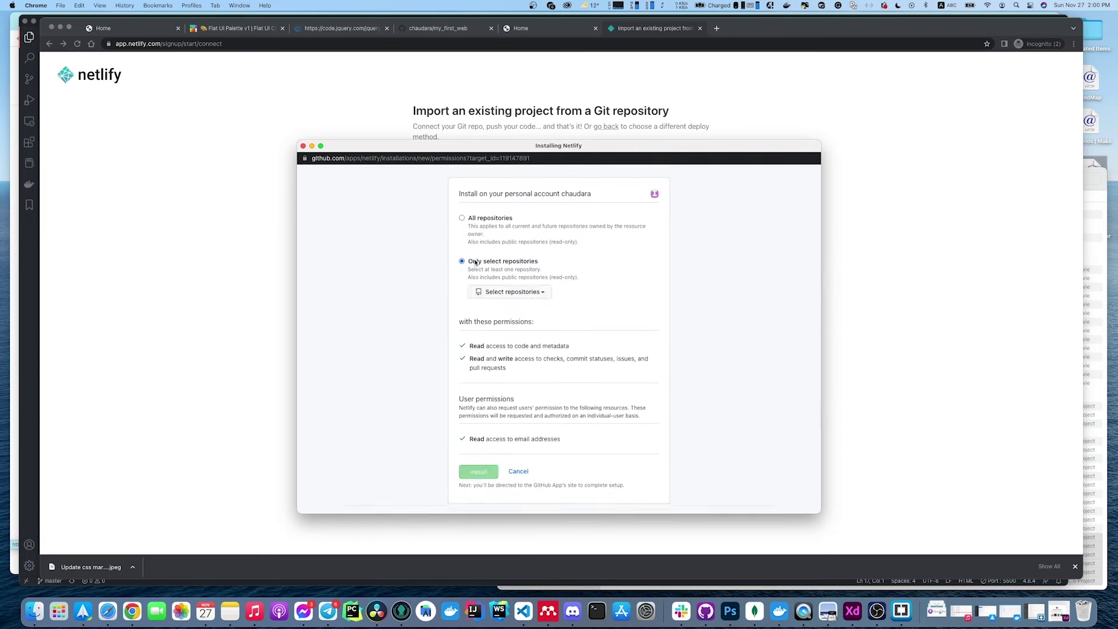
pyautogui.click(521, 298)
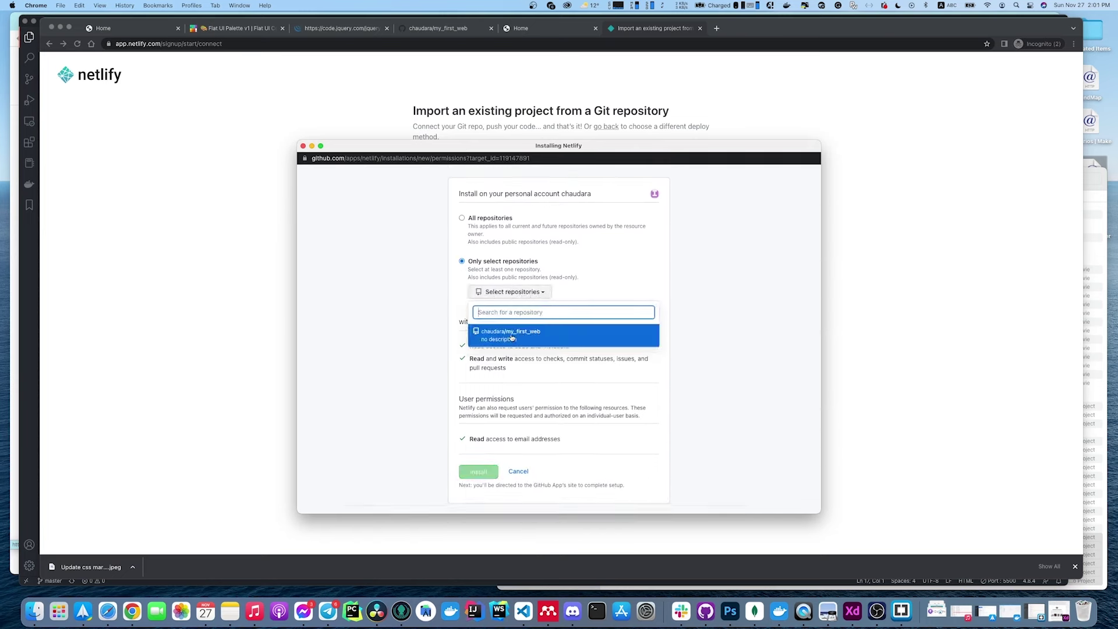
pyautogui.press('Escape')
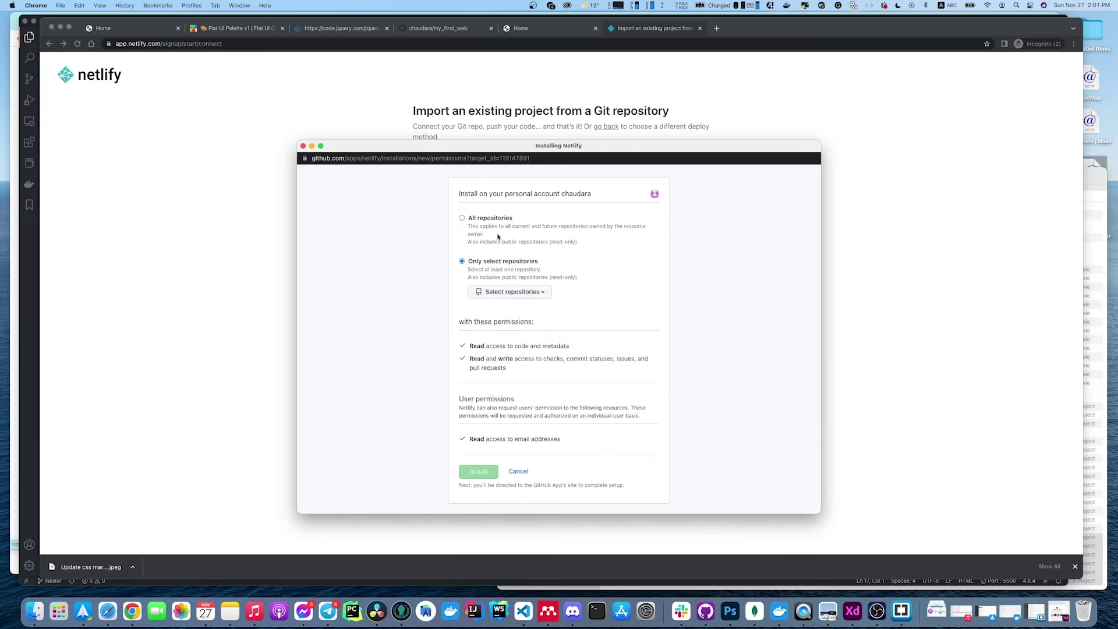
# Step: Give Netlify access to all repositories and install it on the personal GitHub account
pyautogui.click(463, 218)
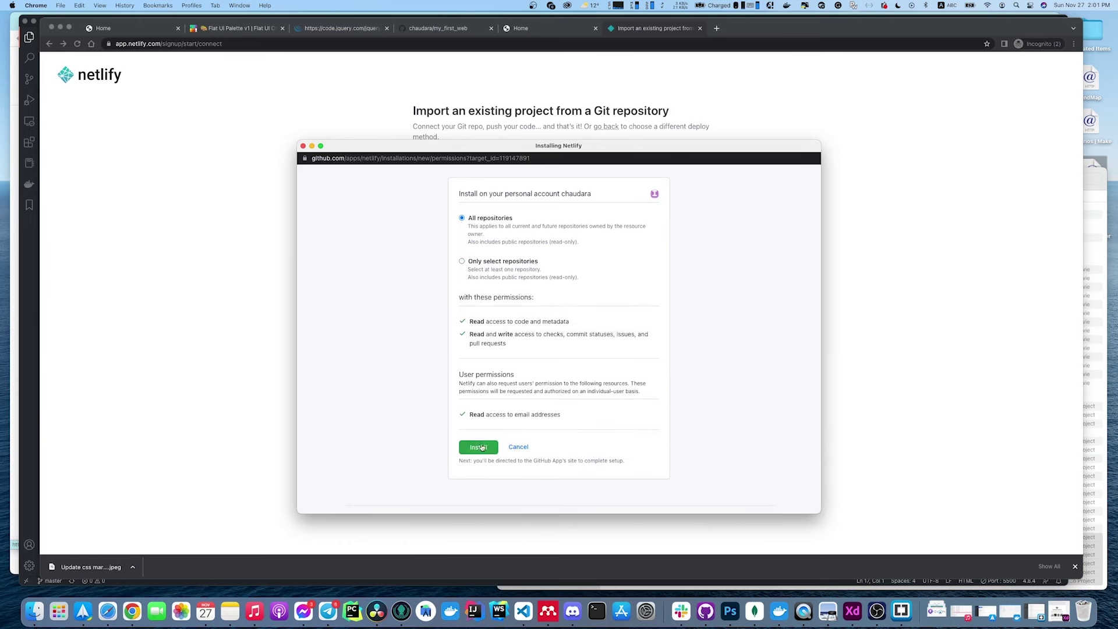
pyautogui.scroll(1, 476, 472)
pyautogui.click(477, 467)
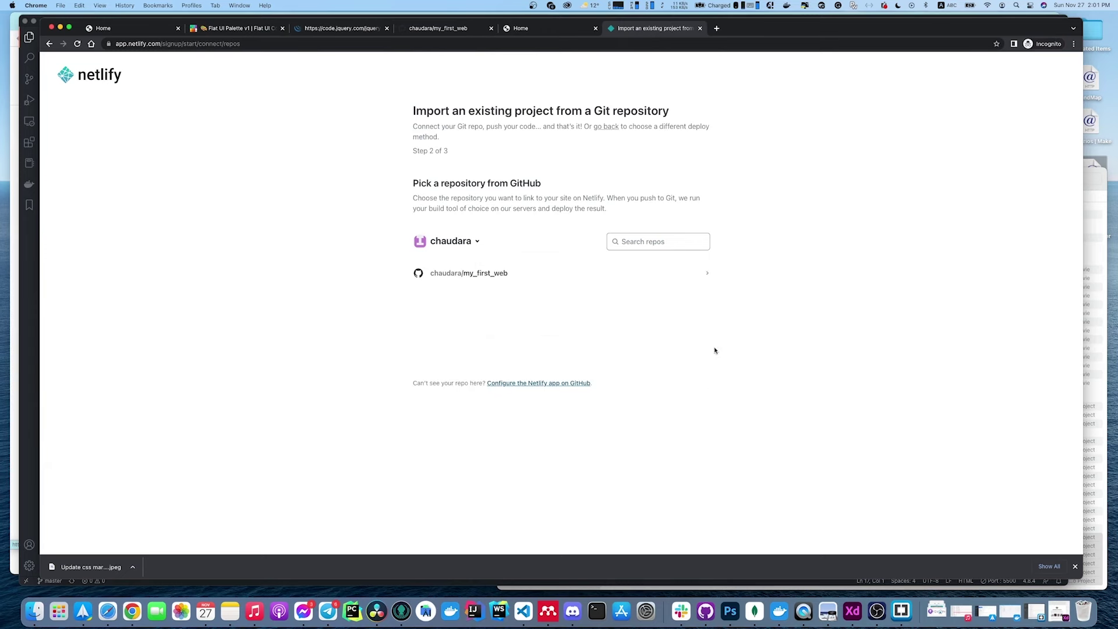
# Step: Pick the my_first_web repository, choose master as the branch to deploy, and deploy the site
pyautogui.click(522, 272)
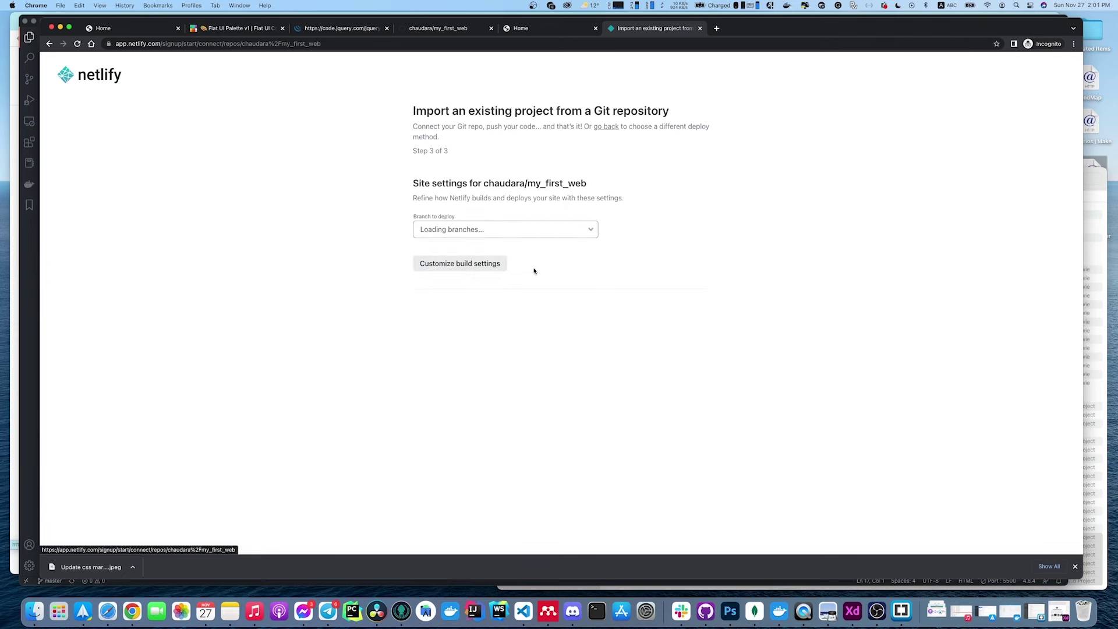
pyautogui.click(492, 228)
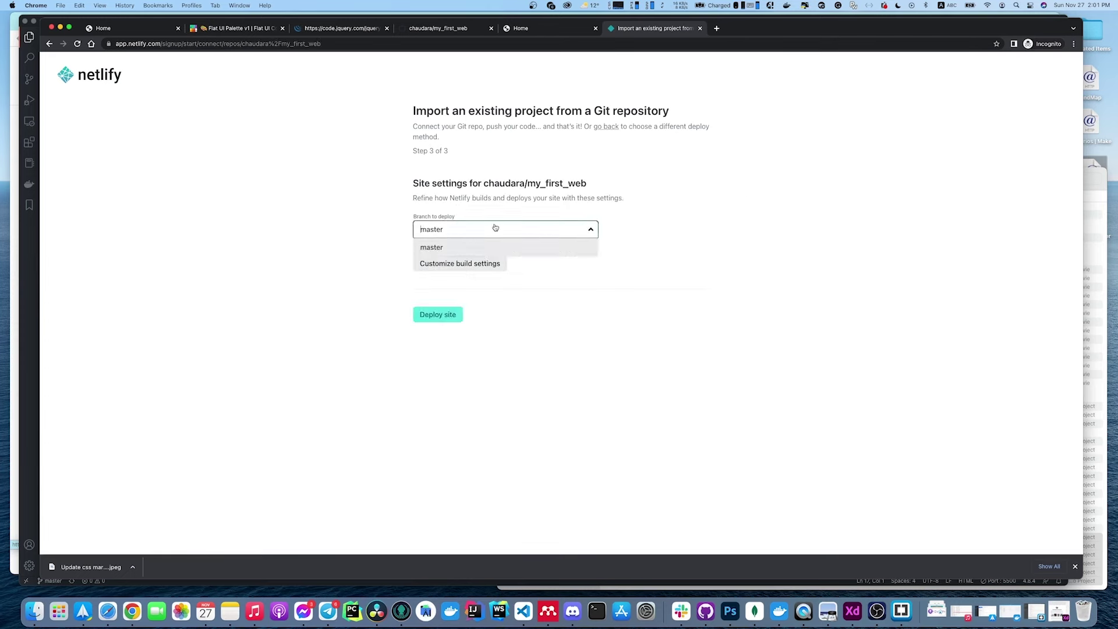
pyautogui.click(462, 247)
pyautogui.click(661, 254)
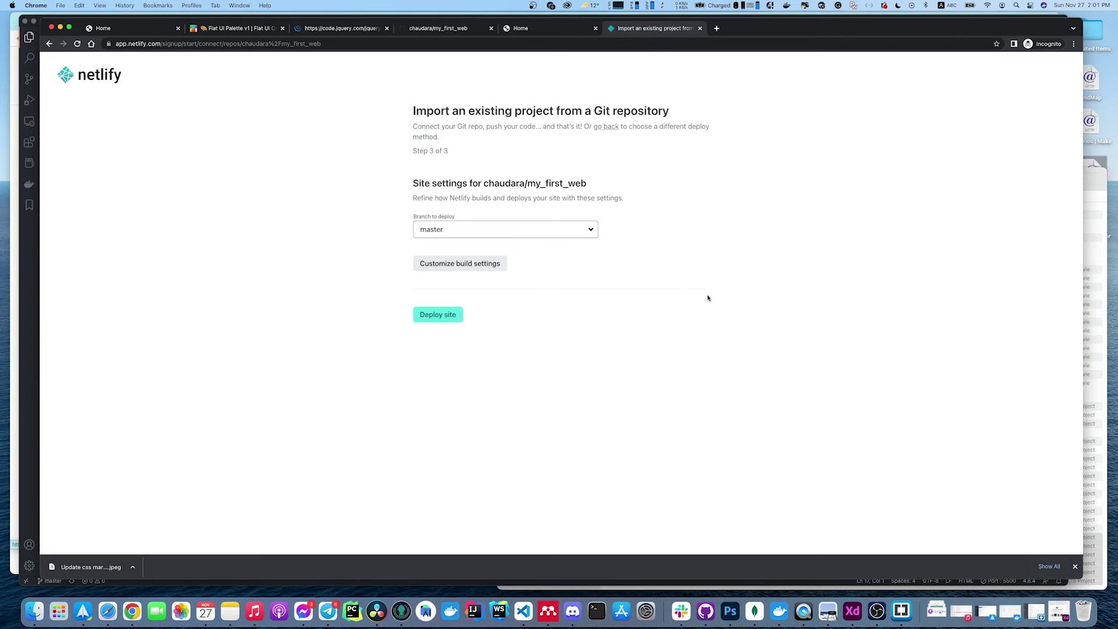
pyautogui.click(438, 317)
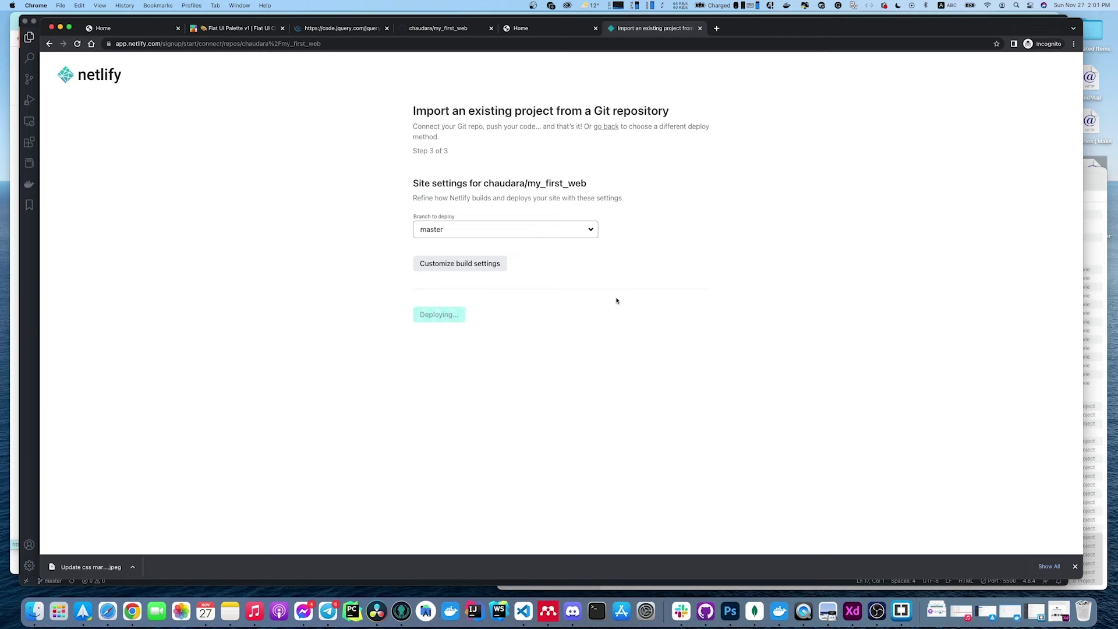
# Step: Look through the new site's overview, including the deploy status, the setup steps and the production deploys
pyautogui.scroll(-3, 536, 289)
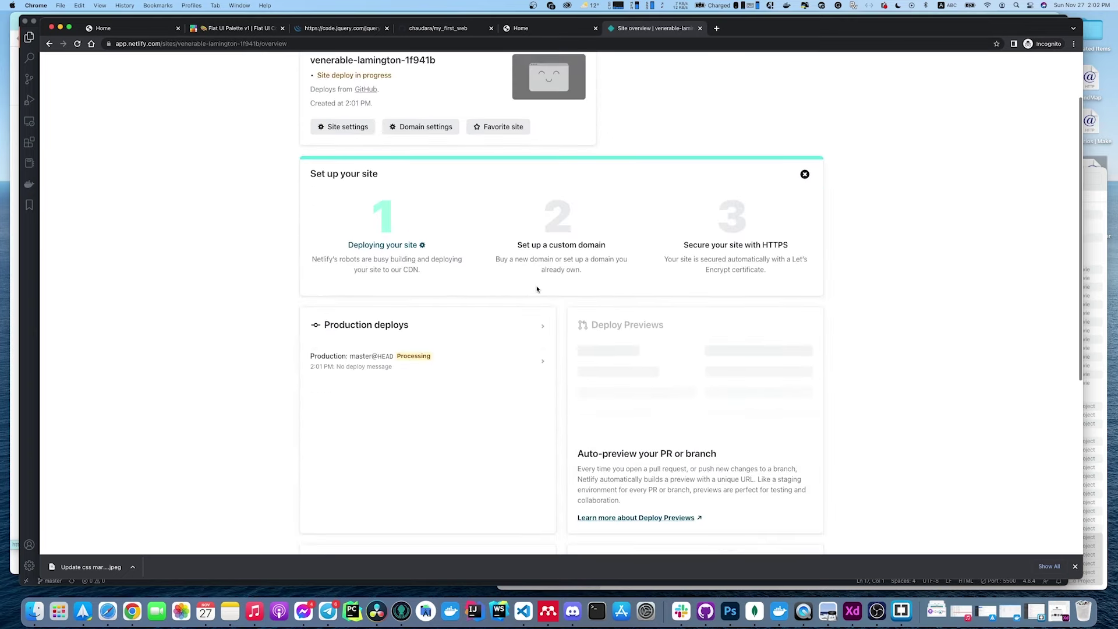
pyautogui.scroll(-3, 536, 289)
pyautogui.scroll(5, 531, 307)
pyautogui.scroll(-3, 501, 343)
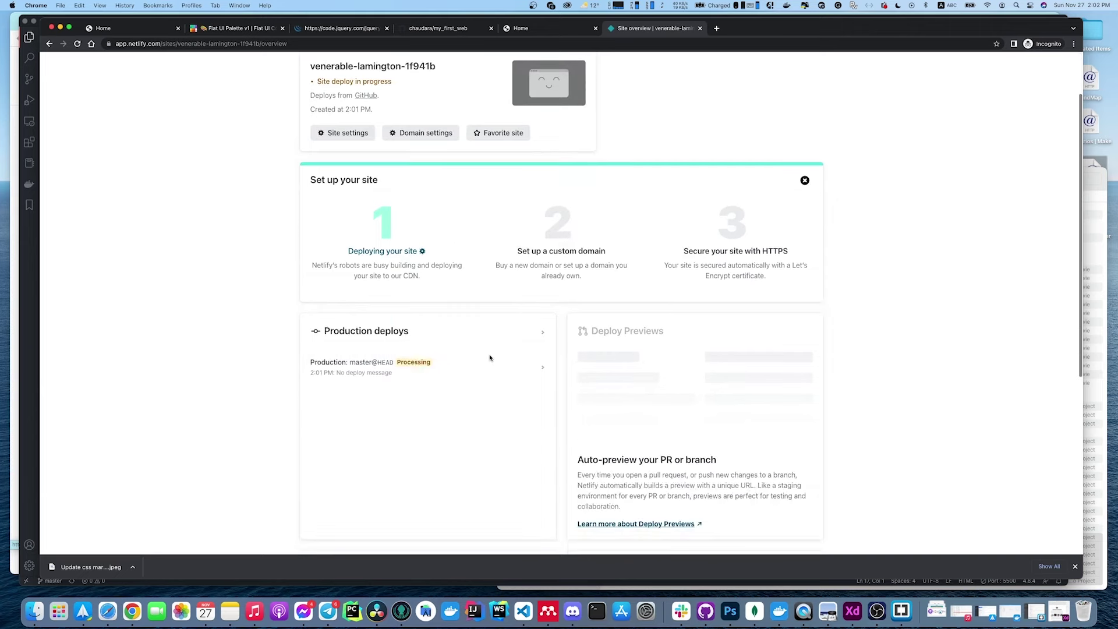
pyautogui.scroll(-3, 515, 357)
pyautogui.scroll(-8, 515, 358)
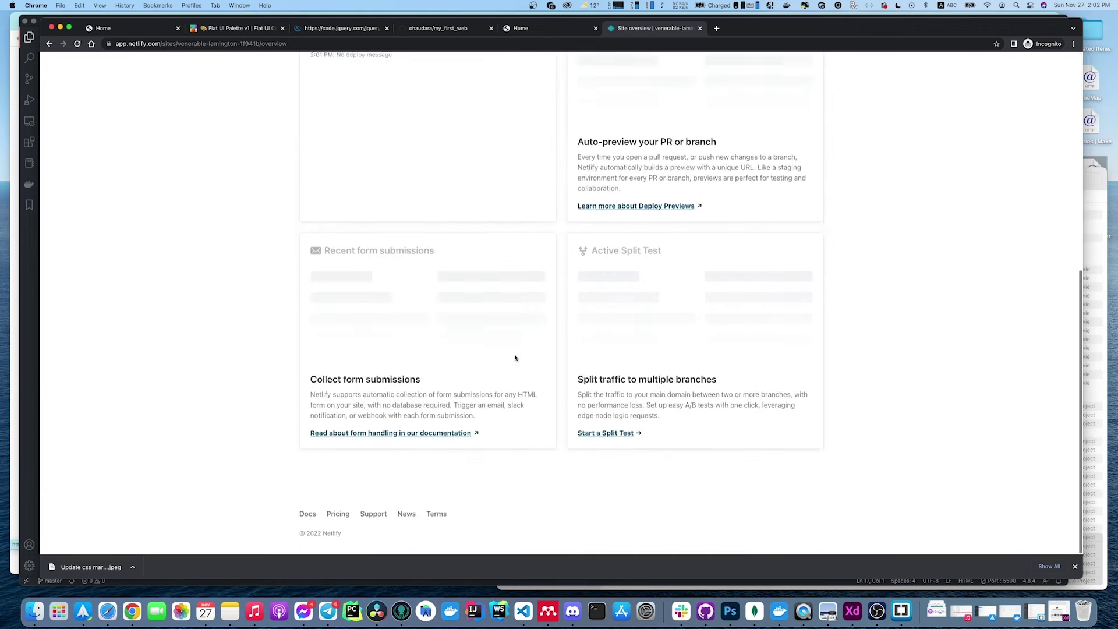
pyautogui.scroll(10, 515, 358)
pyautogui.scroll(-2, 498, 311)
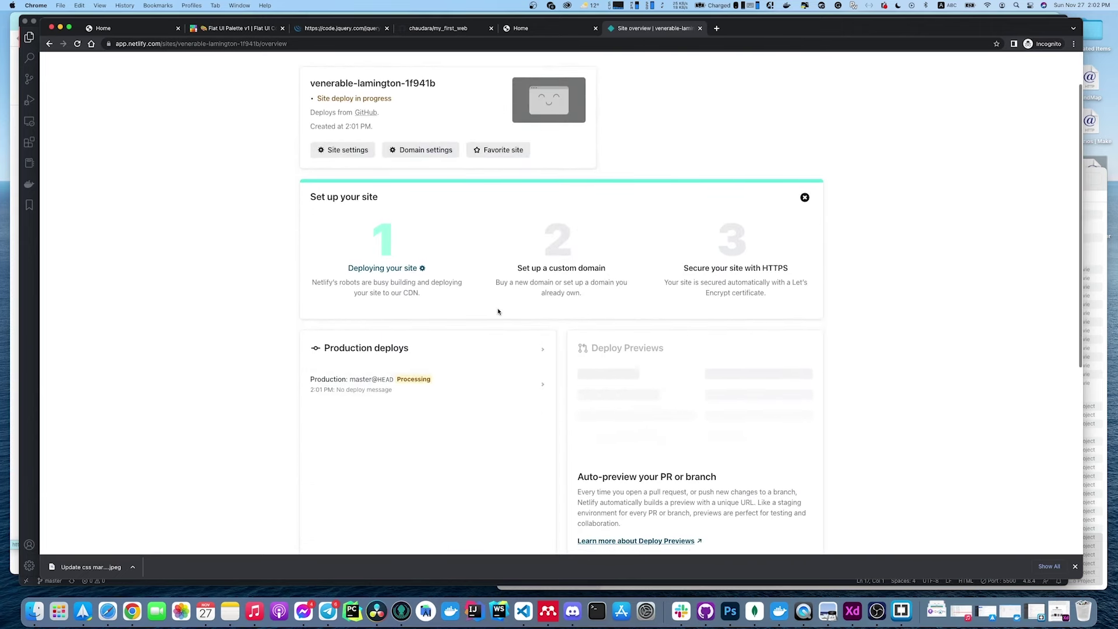
pyautogui.scroll(2, 492, 380)
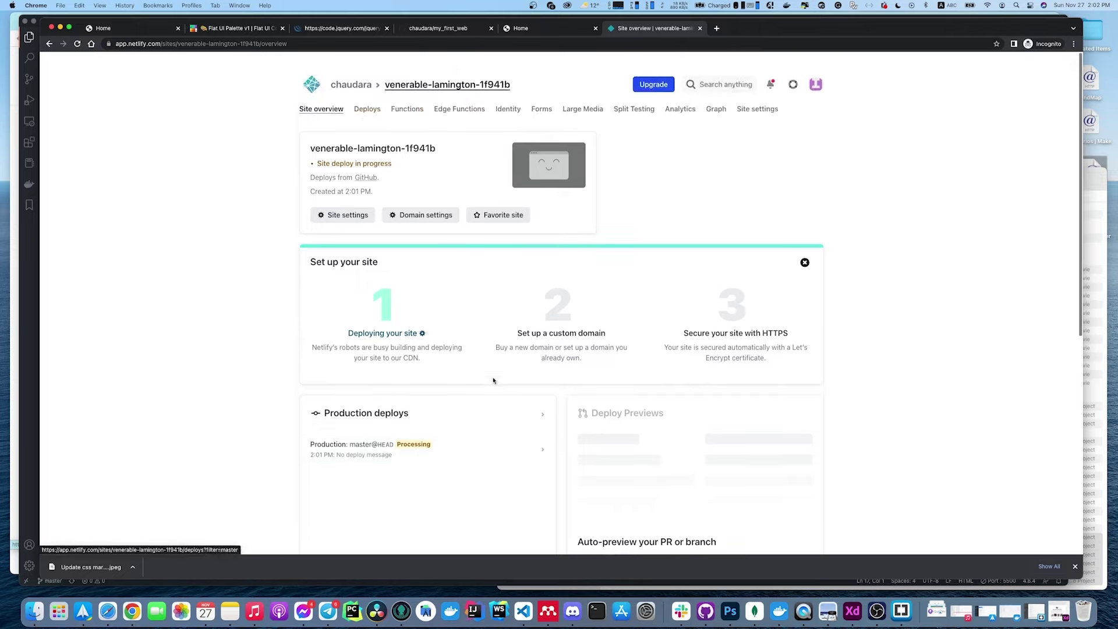
pyautogui.scroll(-2, 492, 381)
pyautogui.scroll(2, 493, 381)
pyautogui.scroll(-1, 499, 380)
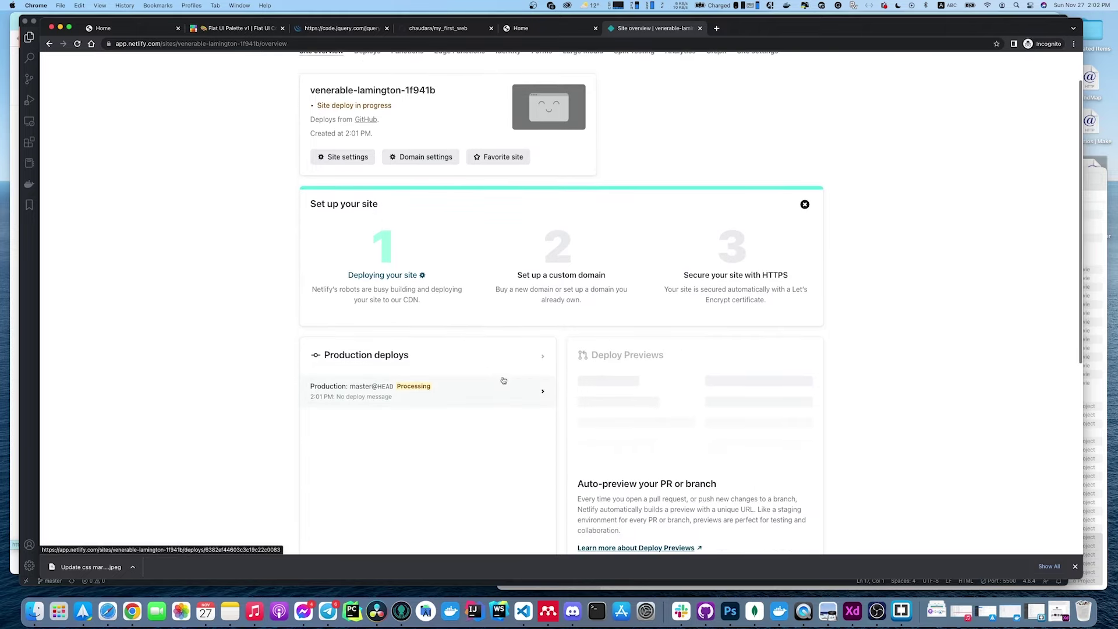
pyautogui.scroll(-4, 513, 380)
pyautogui.scroll(2, 534, 383)
pyautogui.scroll(3, 534, 382)
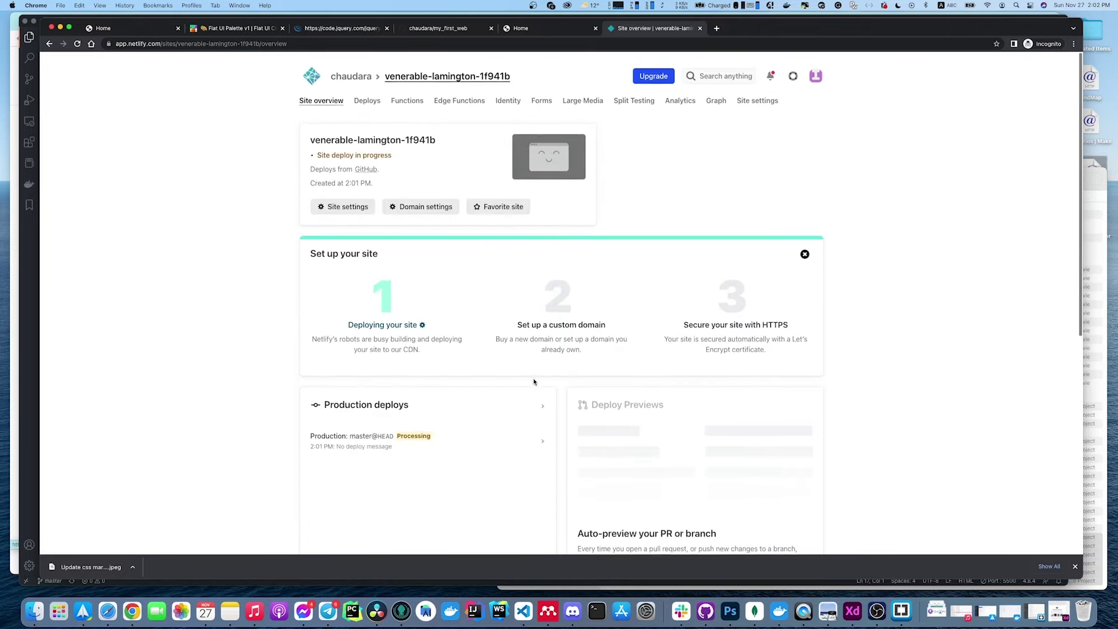
pyautogui.scroll(-1, 534, 382)
pyautogui.scroll(1, 534, 382)
pyautogui.scroll(-1, 534, 382)
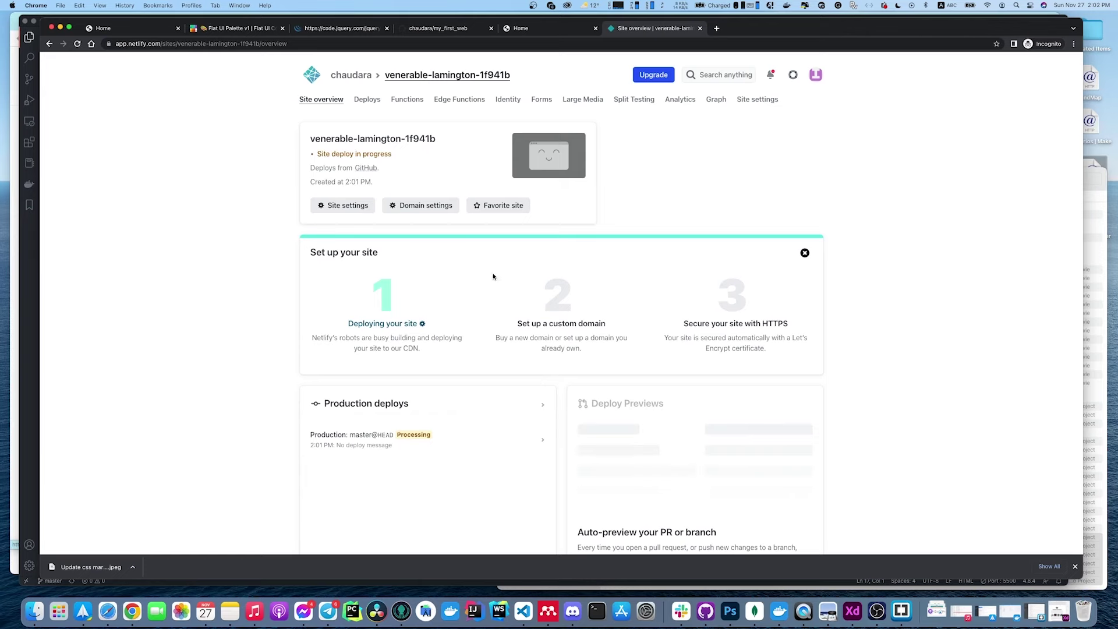
# Step: Open the production deploy's details, review its summary and deploy log, and return to the list of deploys
pyautogui.click(426, 439)
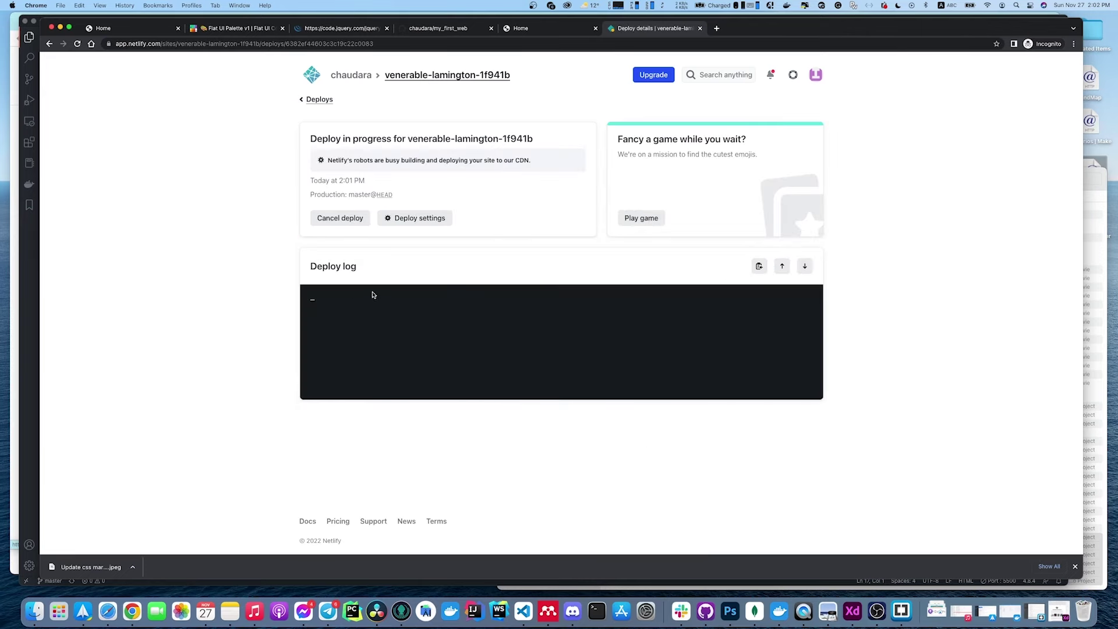
pyautogui.scroll(-4, 501, 297)
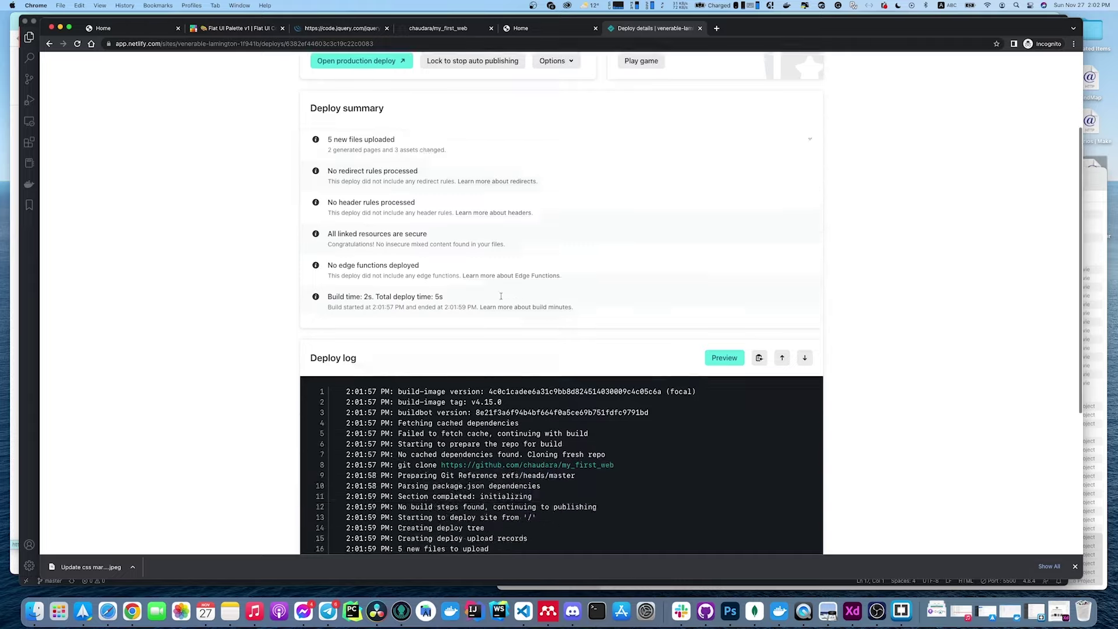
pyautogui.scroll(-5, 501, 297)
pyautogui.scroll(2, 548, 378)
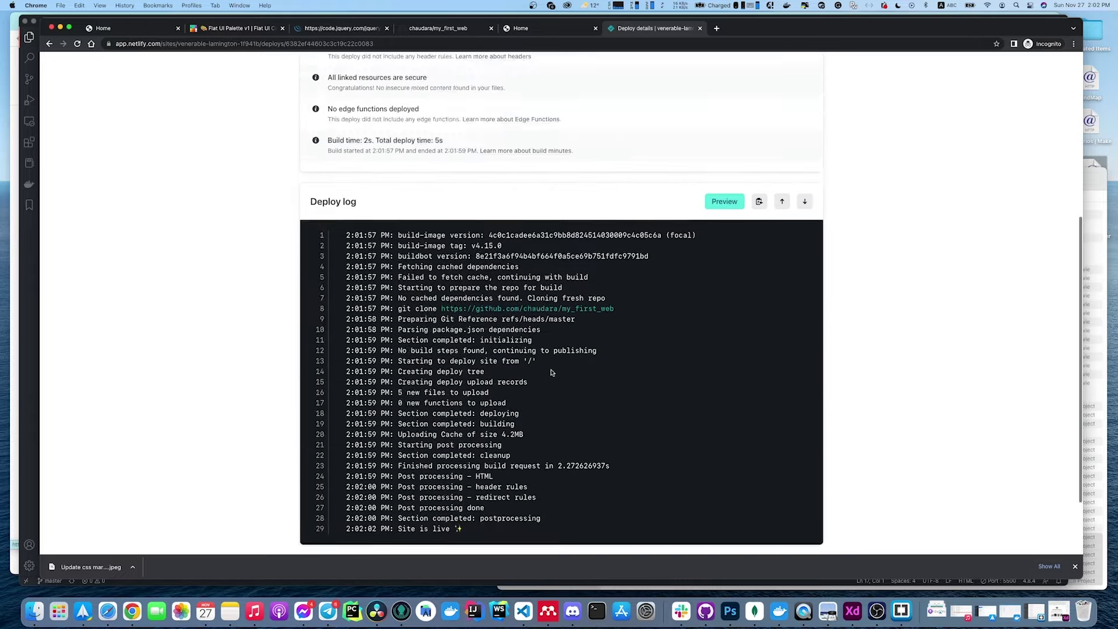
pyautogui.scroll(5, 552, 373)
pyautogui.scroll(-7, 494, 327)
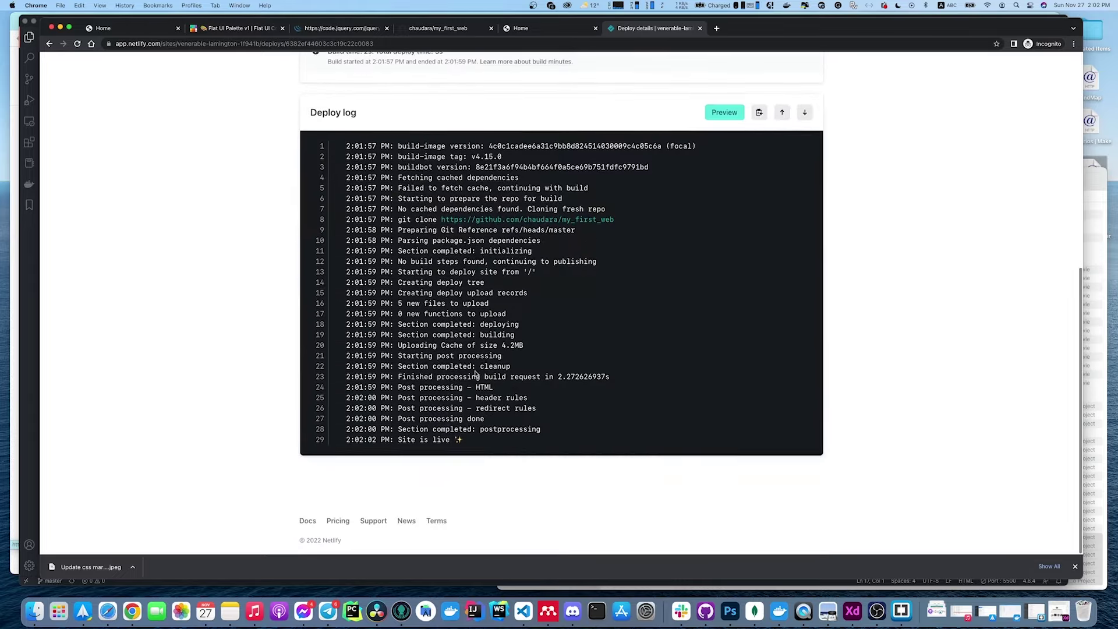
pyautogui.scroll(8, 476, 374)
pyautogui.press('super+bracketleft')
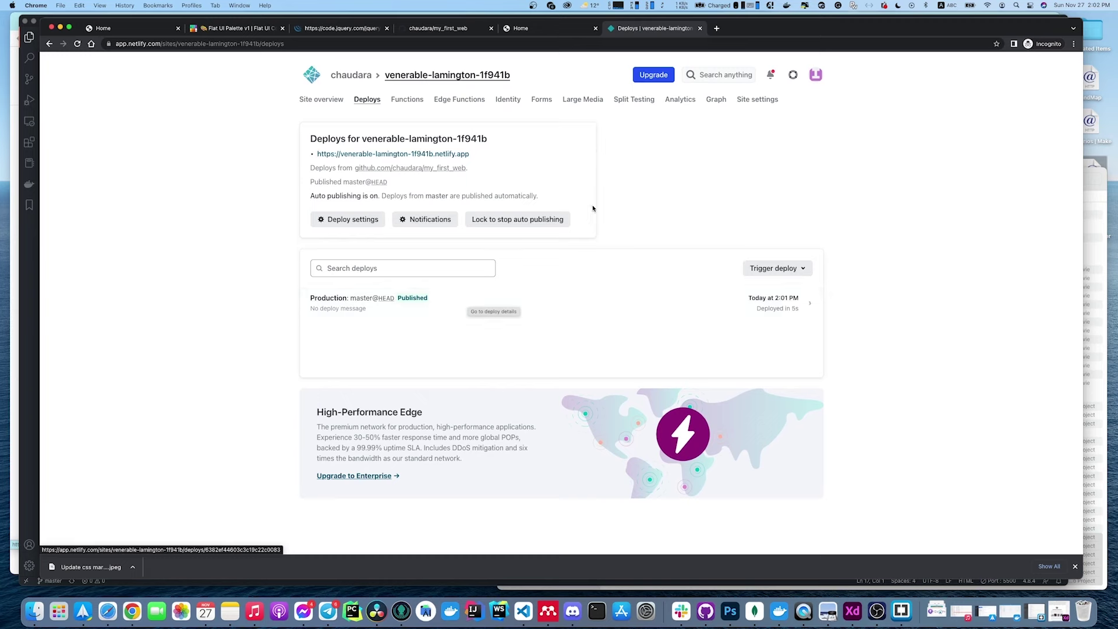
# Step: Examine the site's public address and publishing details on the deploys page
pyautogui.moveTo(472, 158); pyautogui.dragTo(318, 155)
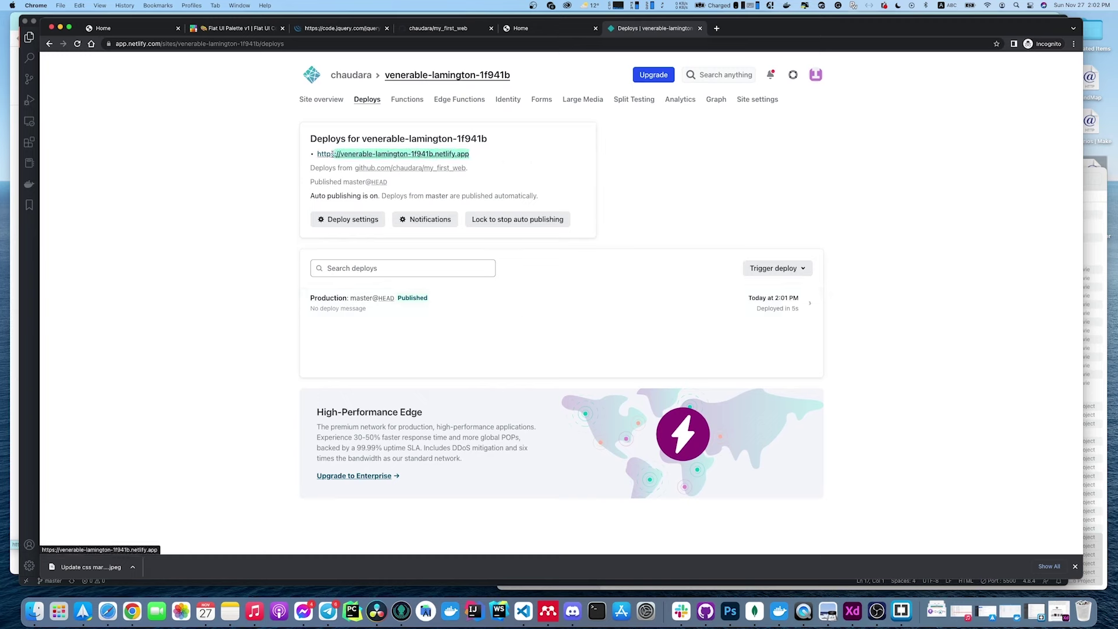
pyautogui.click(367, 165)
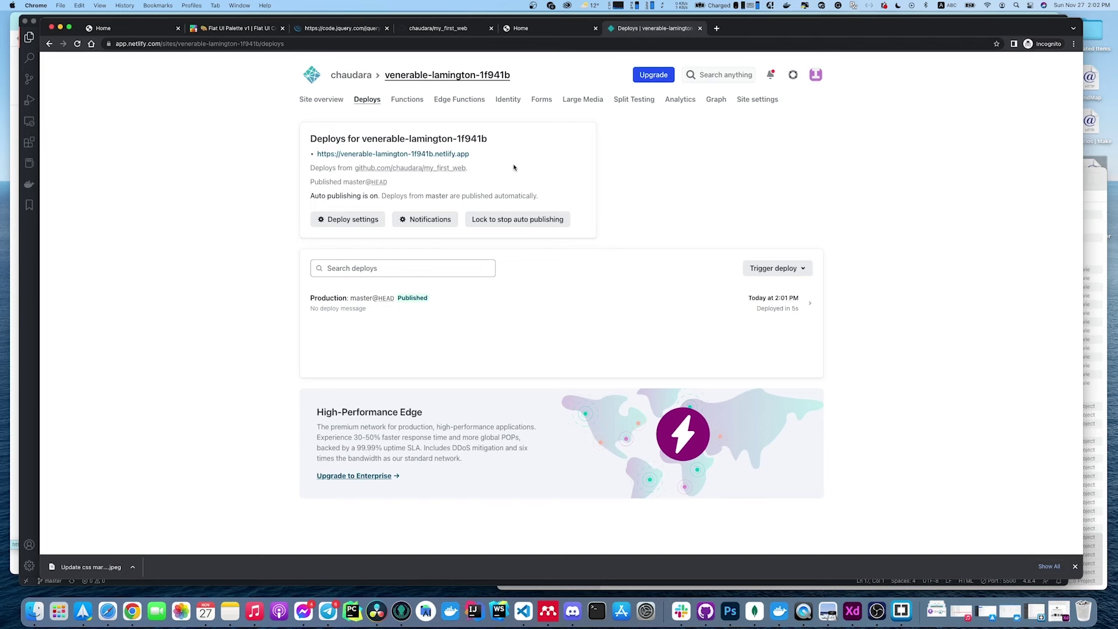
pyautogui.moveTo(471, 158); pyautogui.dragTo(318, 155)
pyautogui.click(549, 156)
pyautogui.scroll(-2, 542, 173)
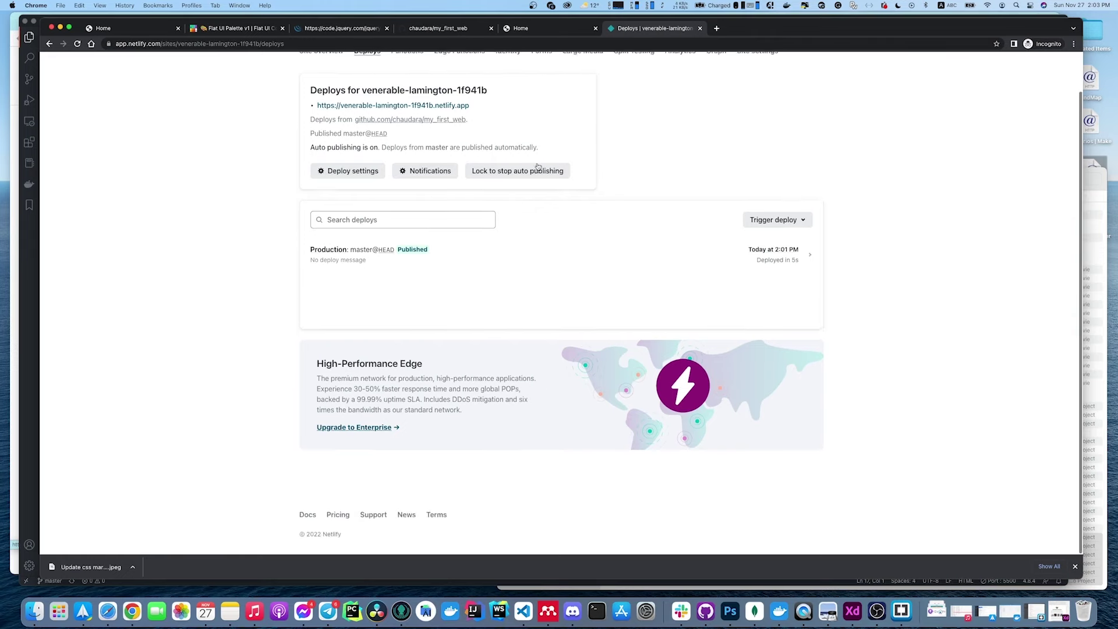
pyautogui.scroll(2, 537, 165)
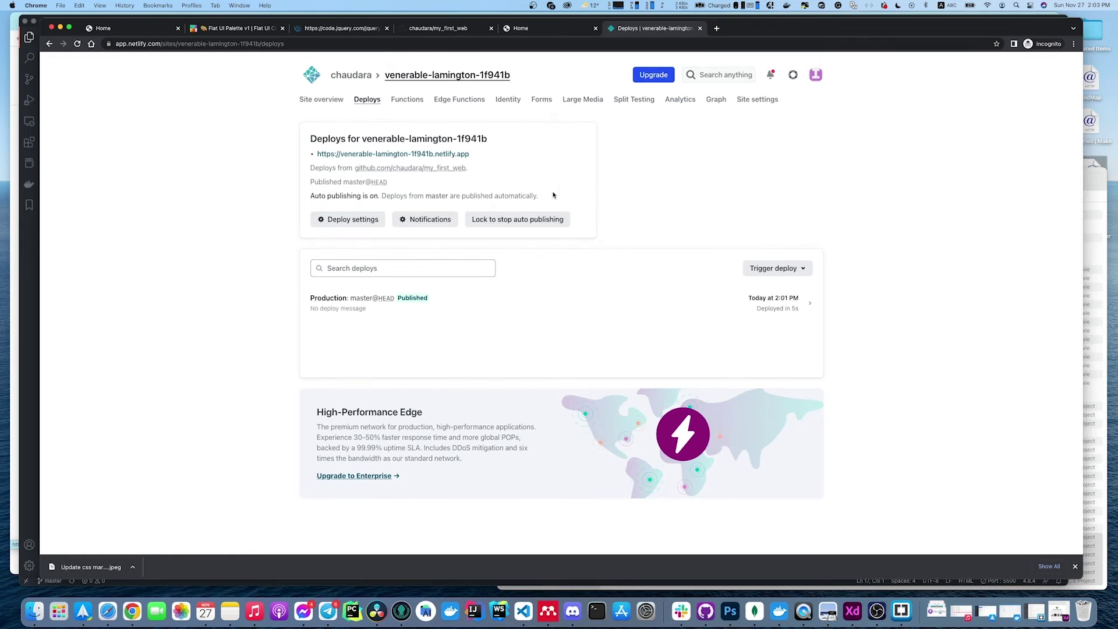
pyautogui.scroll(-2, 553, 195)
pyautogui.scroll(2, 474, 186)
# Step: Open the published site at its netlify.app address, look through the home page and go to the About page
pyautogui.click(402, 154)
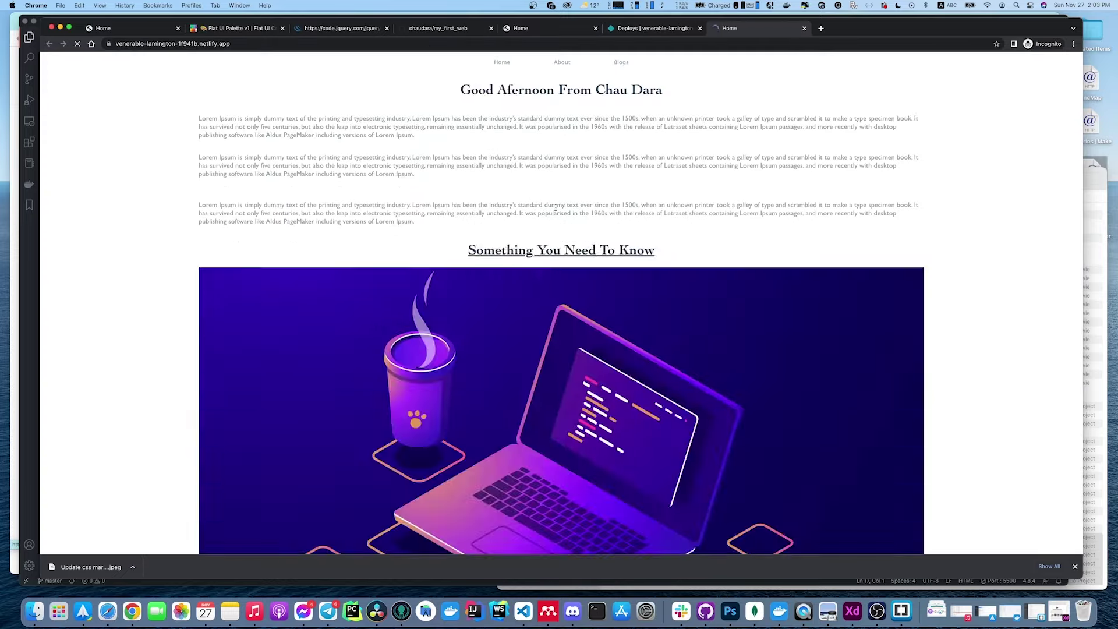
pyautogui.scroll(-9, 555, 211)
pyautogui.scroll(8, 554, 210)
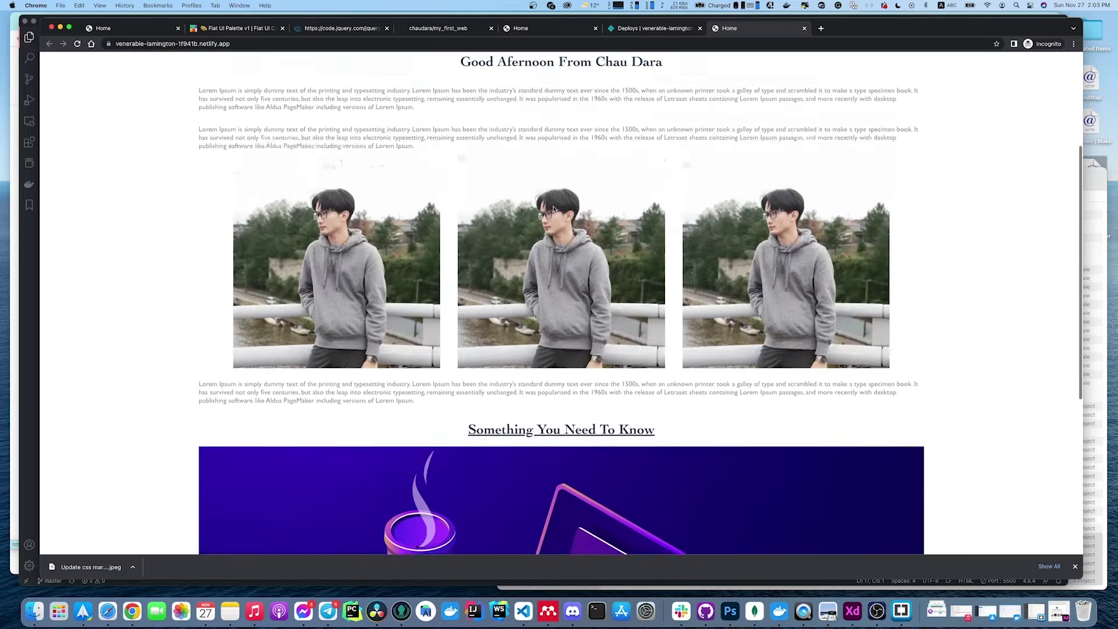
pyautogui.scroll(-2, 550, 208)
pyautogui.scroll(5, 550, 209)
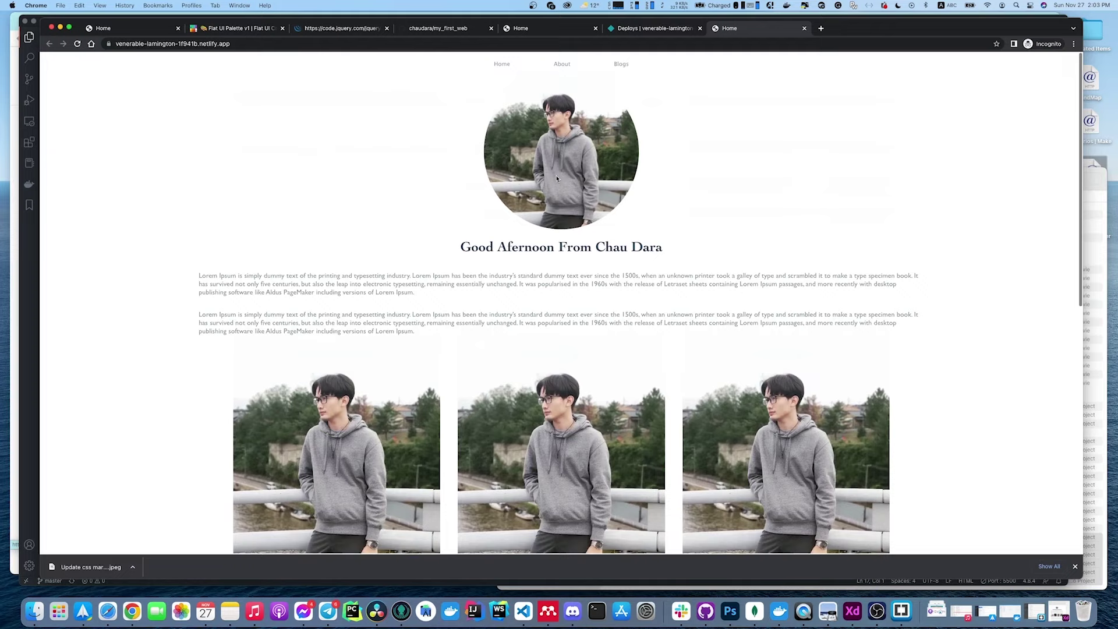
pyautogui.click(561, 64)
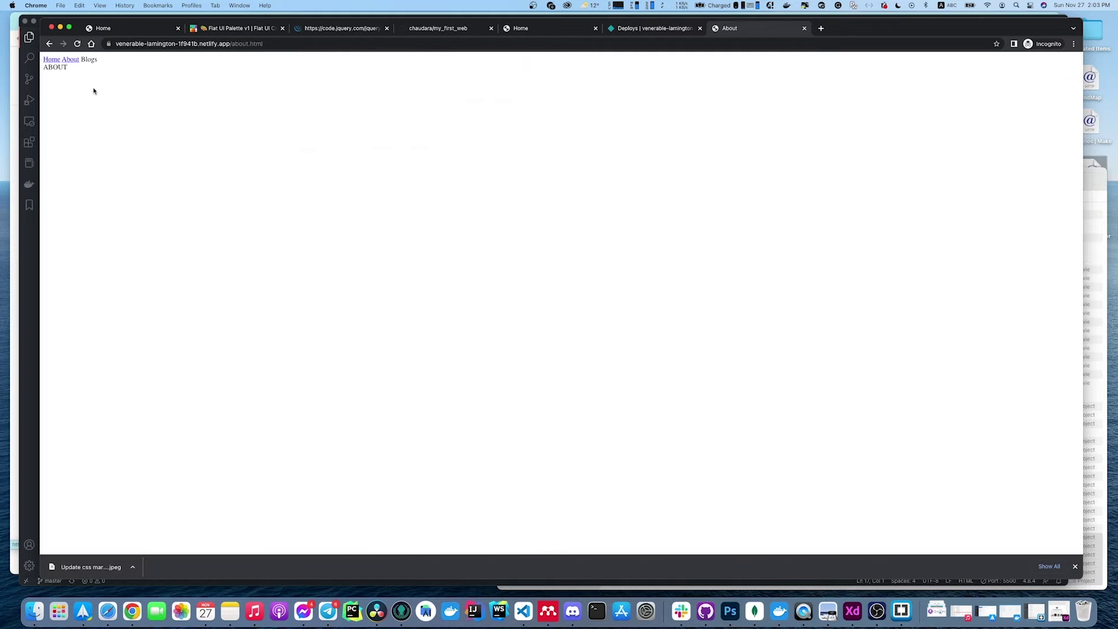
# Step: Return to the published site's home page and look through its content and its public netlify.app address
pyautogui.click(50, 61)
pyautogui.scroll(-10, 600, 207)
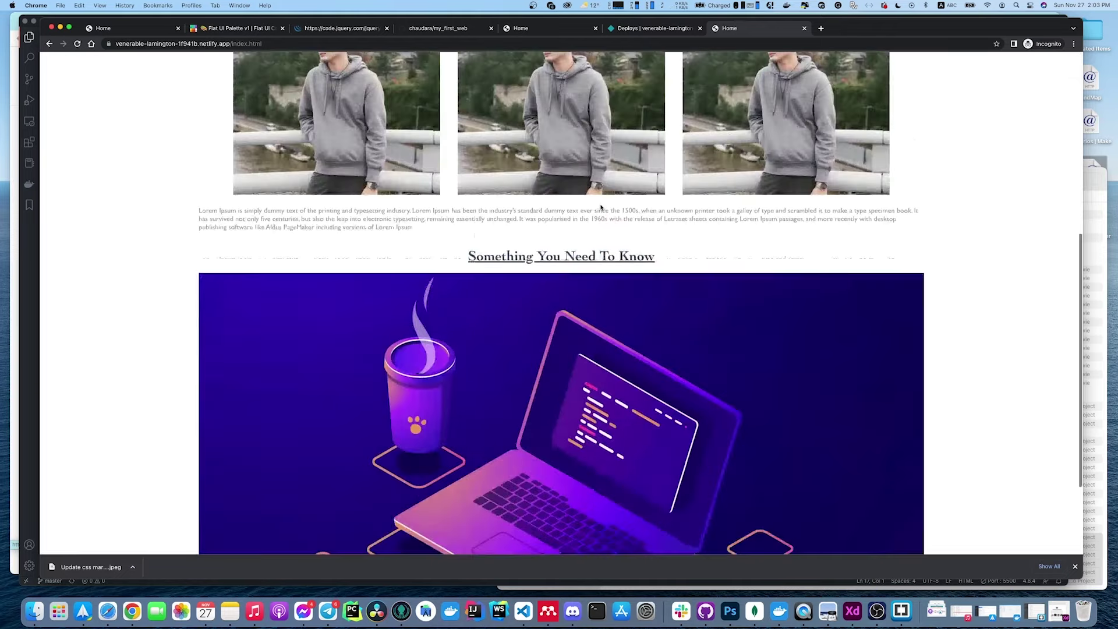
pyautogui.scroll(5, 602, 203)
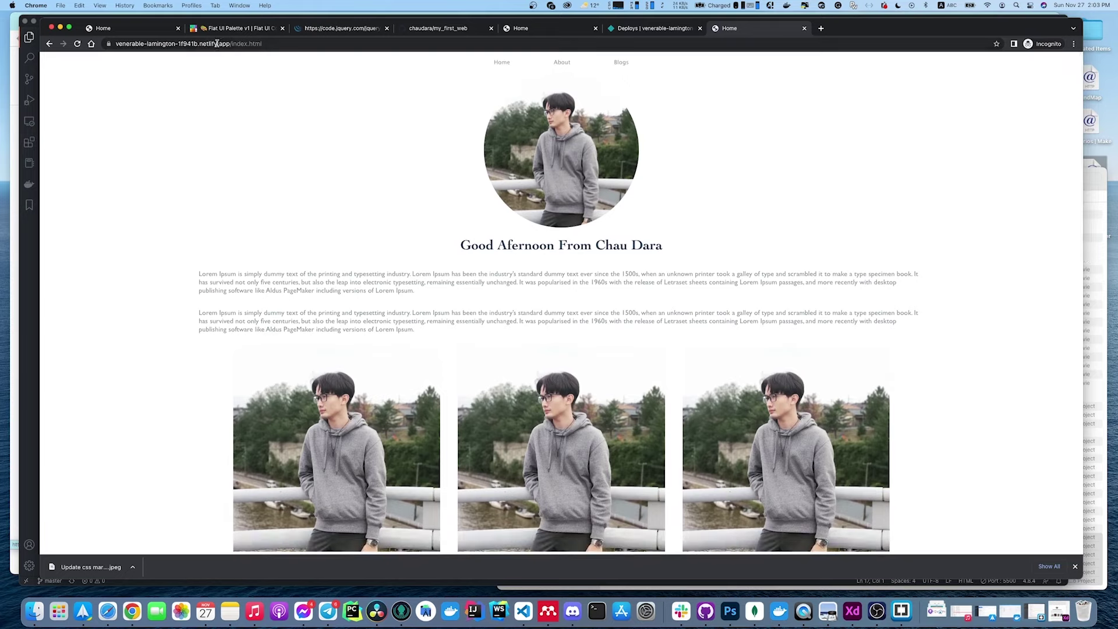
pyautogui.scroll(-10, 499, 240)
pyautogui.scroll(10, 497, 239)
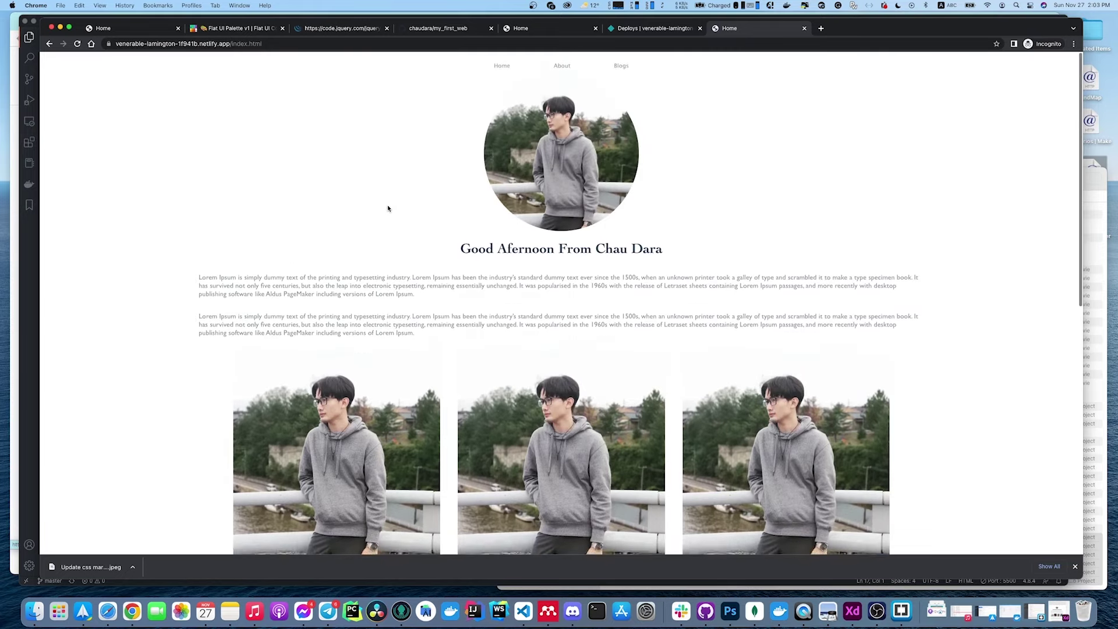
pyautogui.click(270, 47)
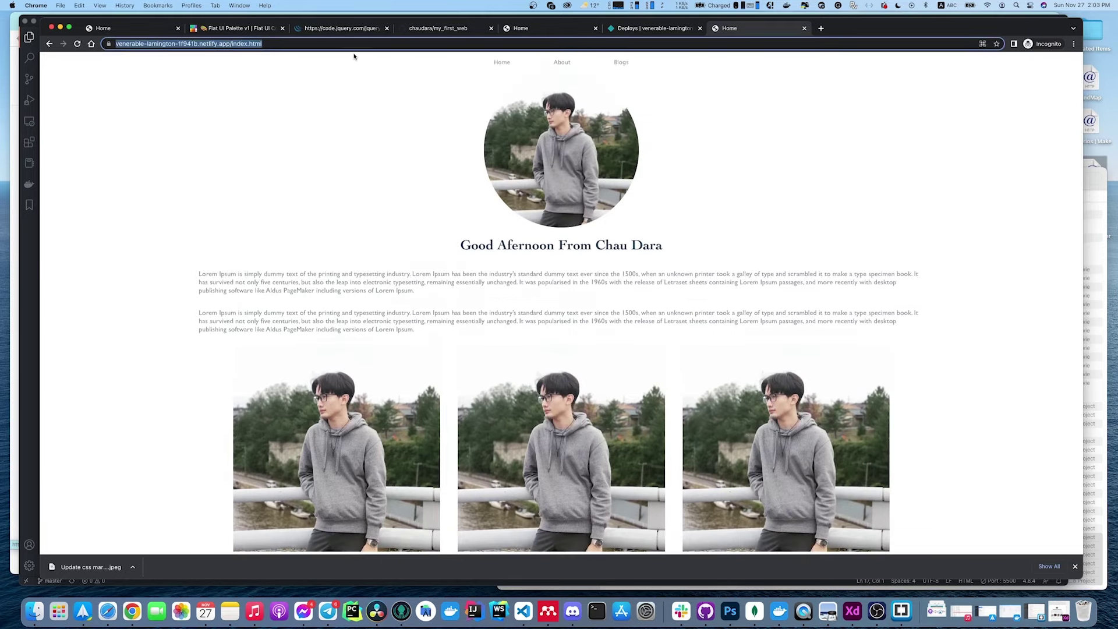
pyautogui.scroll(-10, 692, 258)
pyautogui.scroll(10, 681, 249)
# Step: Check the publishing details and the list of deploys on Netlify, and return to the live home page
pyautogui.click(651, 29)
pyautogui.scroll(-2, 589, 181)
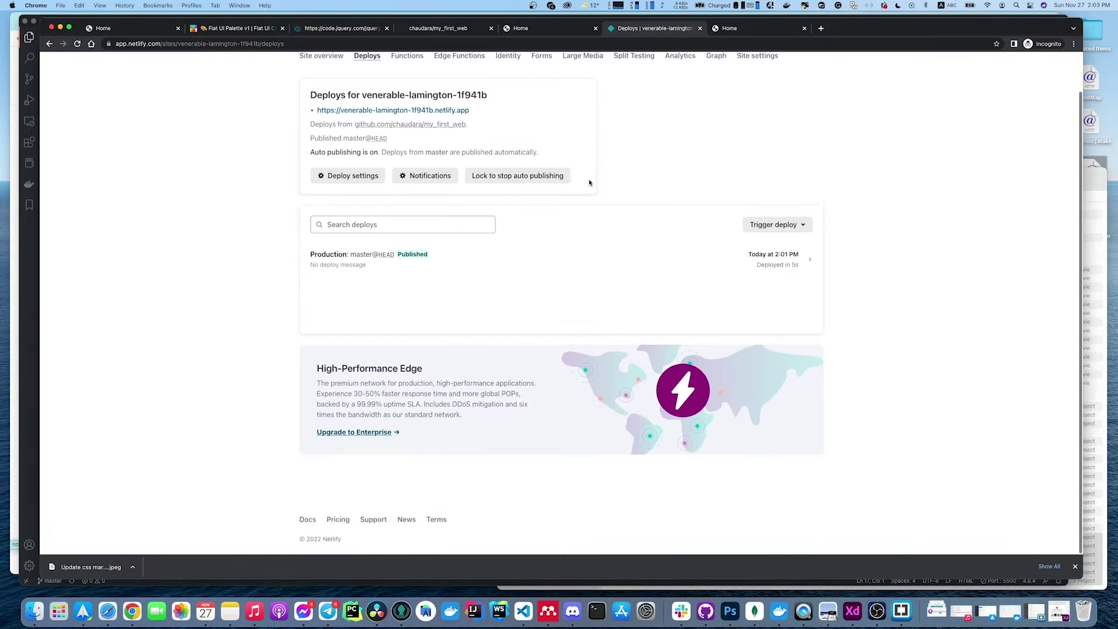
pyautogui.scroll(2, 590, 182)
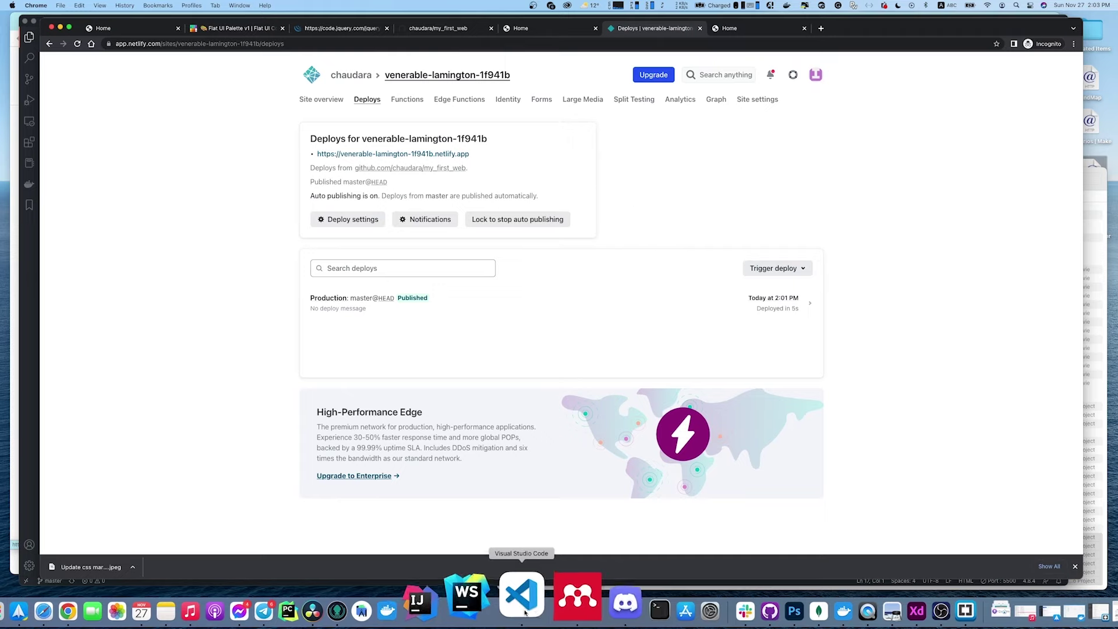
pyautogui.click(759, 28)
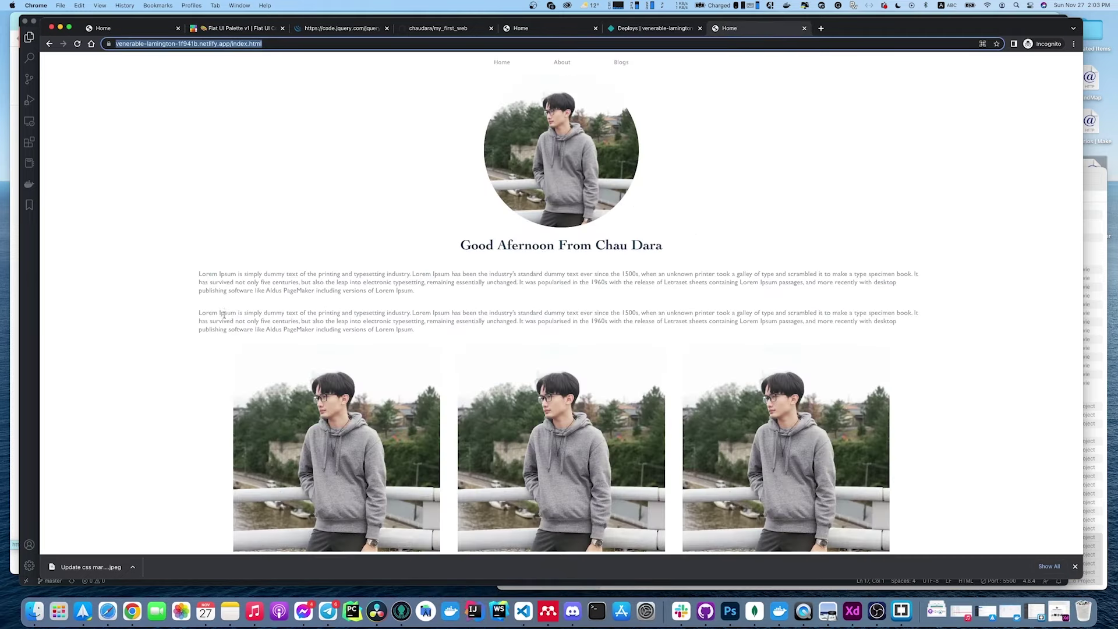
# Step: Switch to Visual Studio Code, open index.html and copy the whole second paragraph element above the image gallery
pyautogui.click(524, 608)
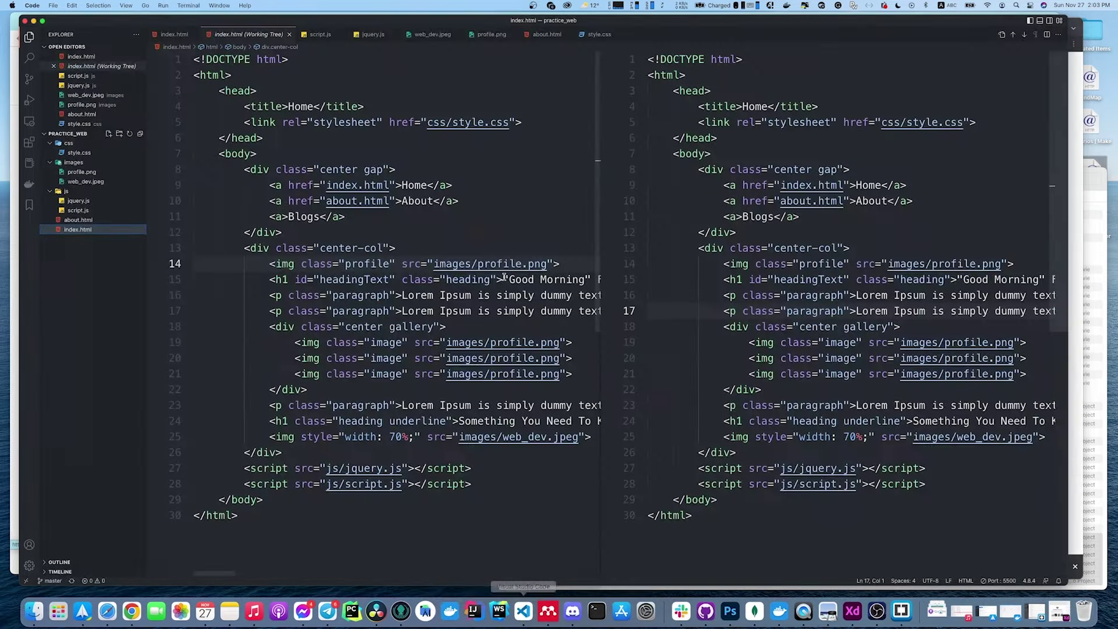
pyautogui.click(77, 230)
pyautogui.scroll(-3, 394, 260)
pyautogui.scroll(3, 394, 260)
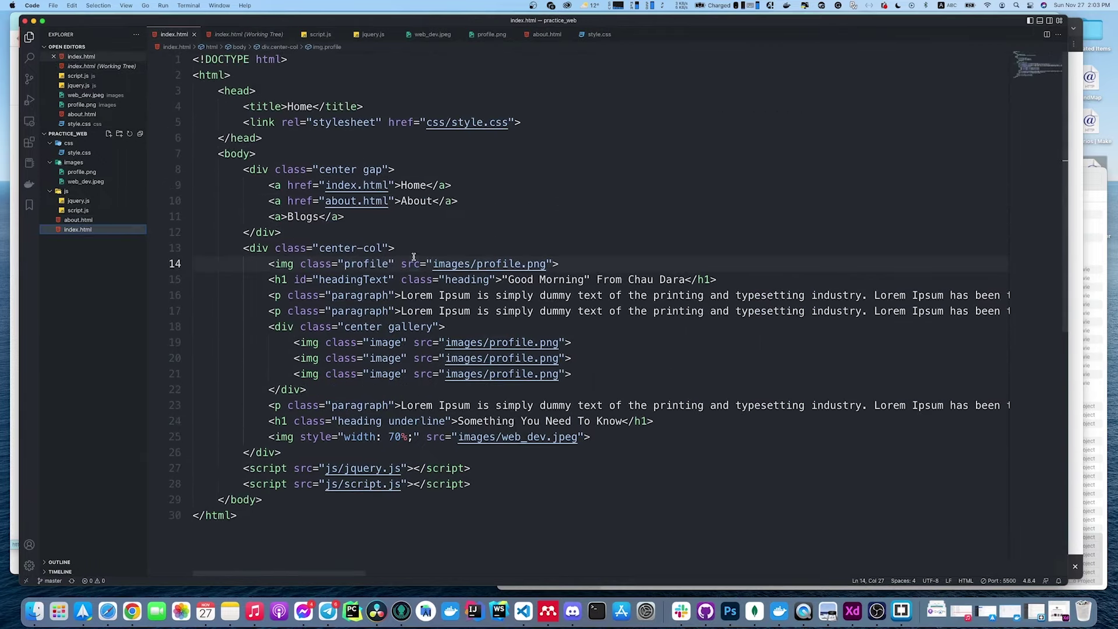
pyautogui.hscroll(15, 701, 304)
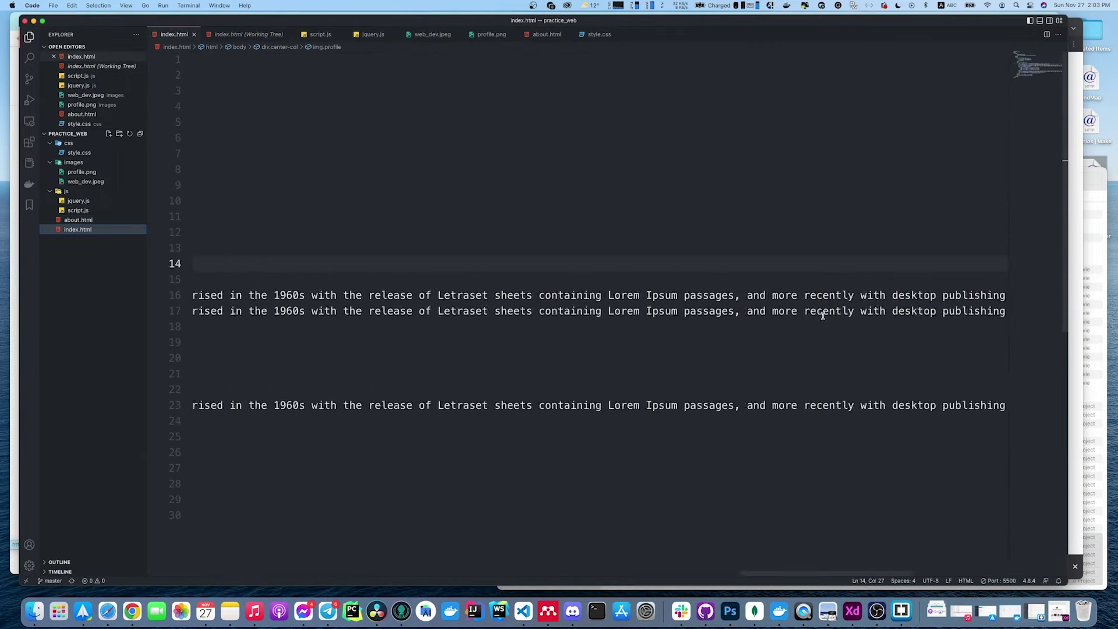
pyautogui.moveTo(989, 313); pyautogui.dragTo(274, 309)
pyautogui.press('super+c')
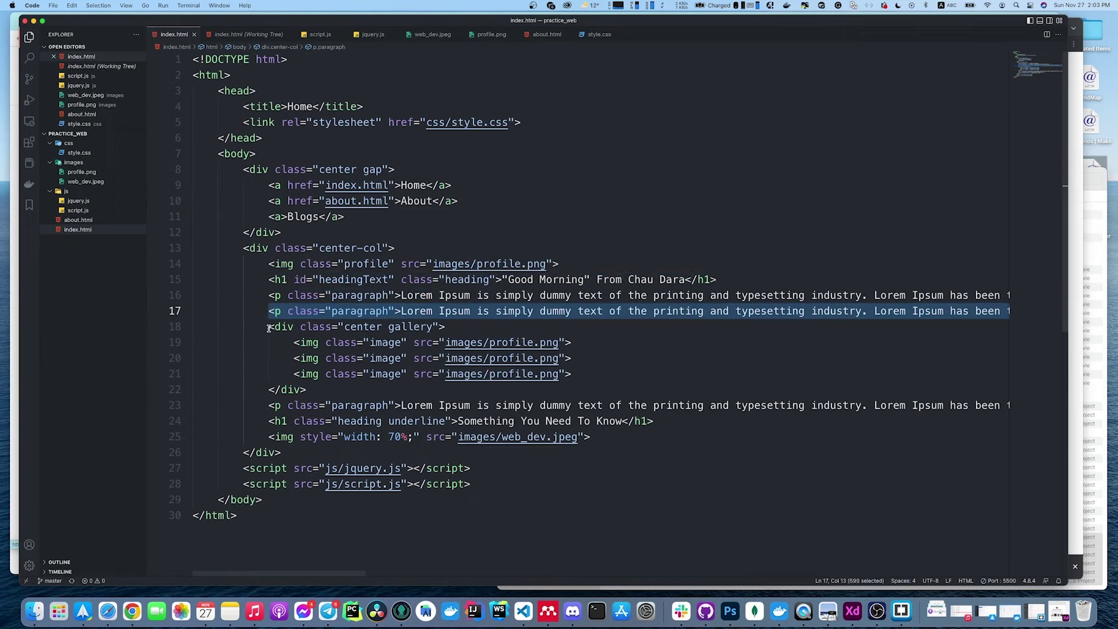
# Step: Paste three copies of the paragraph on separate lines directly above the gallery div in index.html and save the file
pyautogui.click(269, 327)
pyautogui.press('Return')
pyautogui.press('Up')
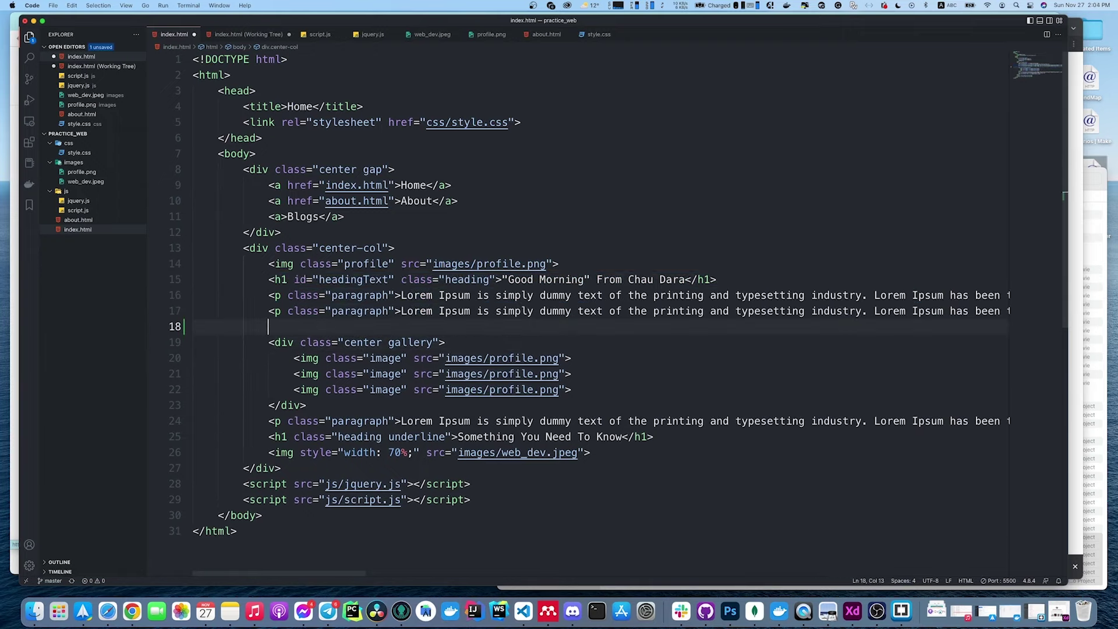
pyautogui.press('super+v')
pyautogui.press('Return')
pyautogui.press('super+v')
pyautogui.press('Return')
pyautogui.press('super+v')
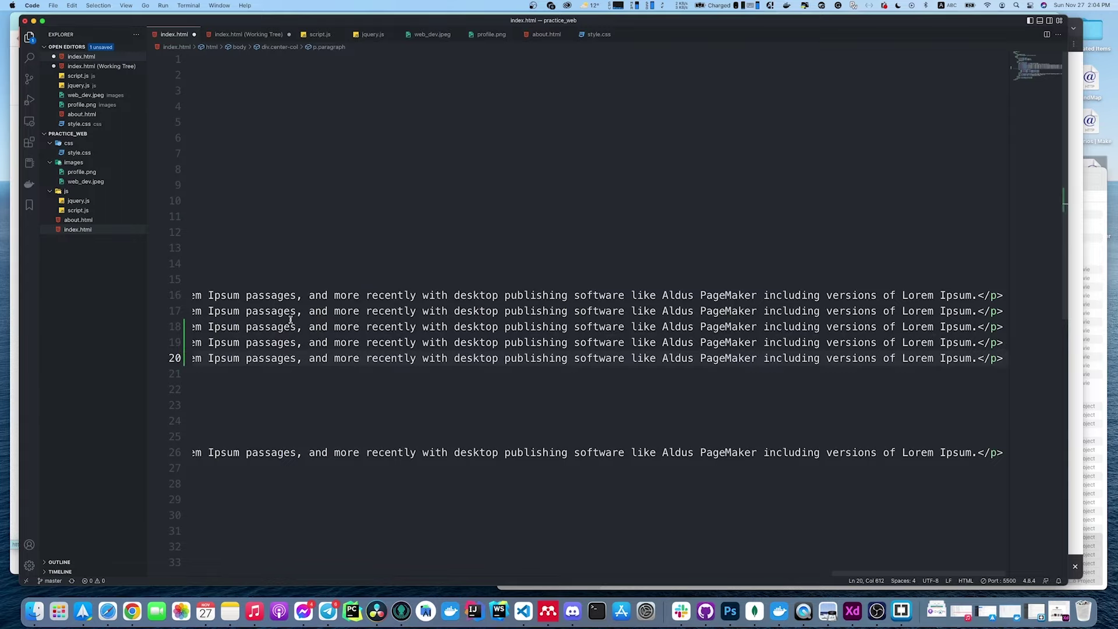
pyautogui.hscroll(-15, 291, 320)
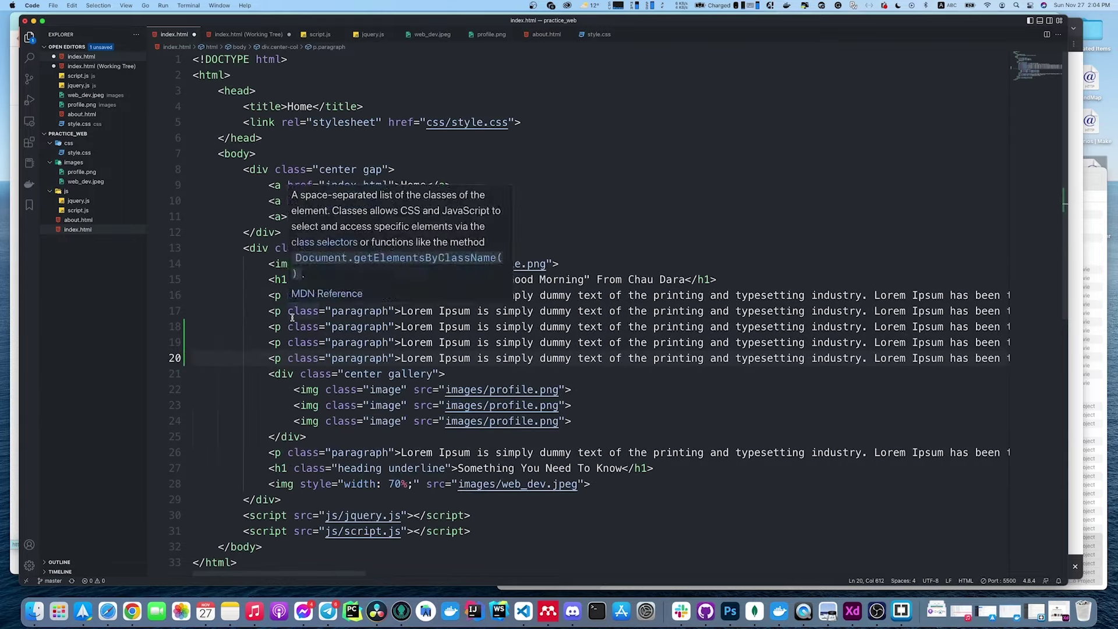
pyautogui.press('super+s')
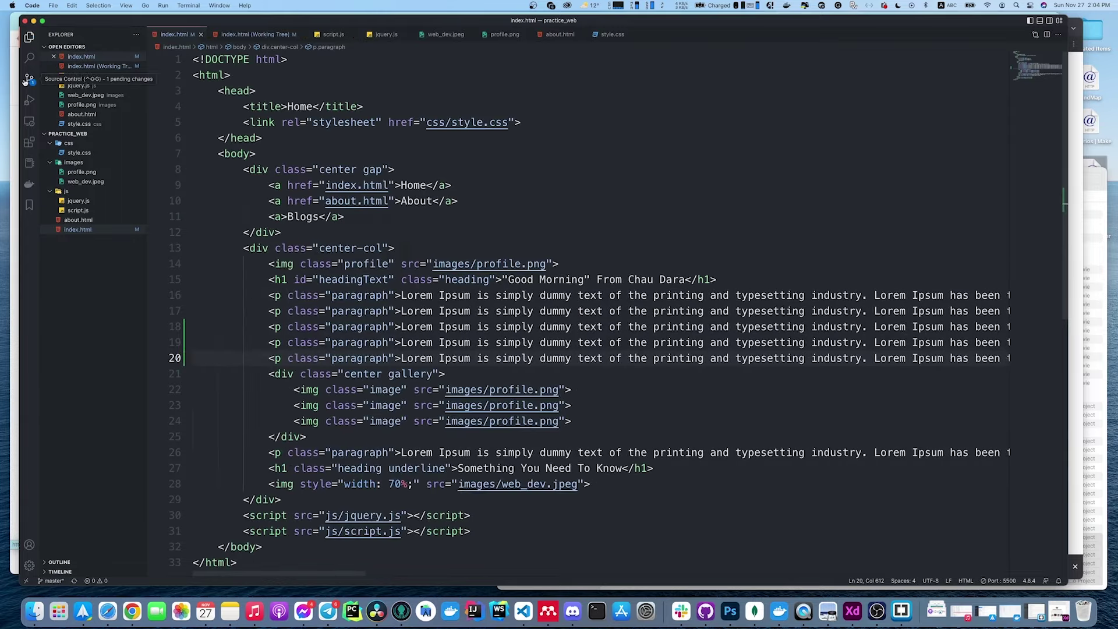
# Step: Review the uncommitted changes to index.html in source control by comparing them with the previous version
pyautogui.click(27, 80)
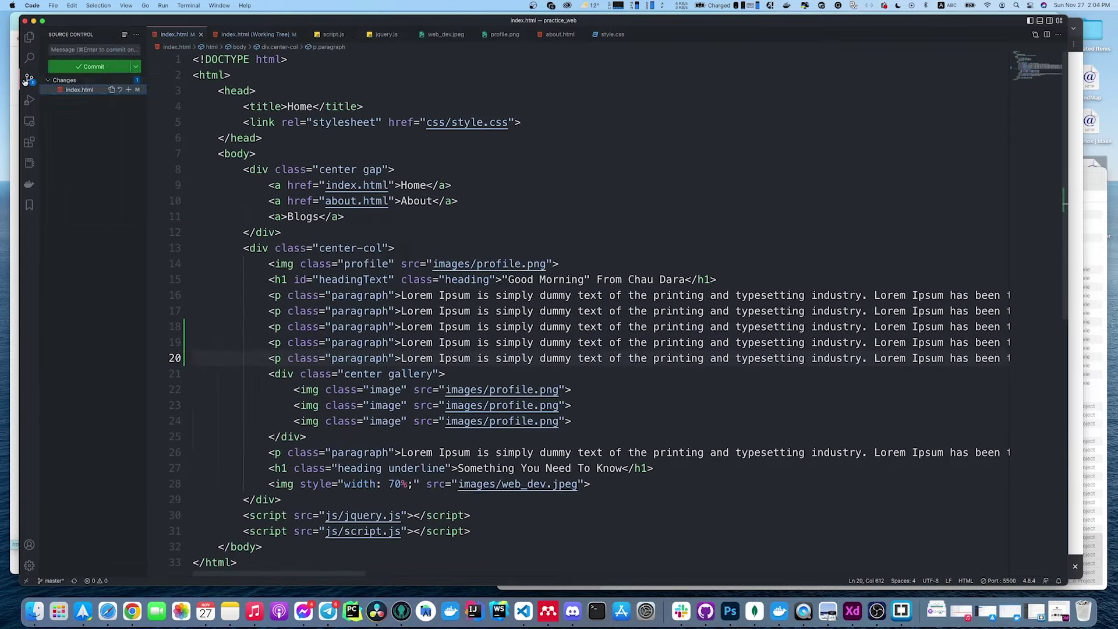
pyautogui.click(91, 92)
pyautogui.scroll(-4, 818, 337)
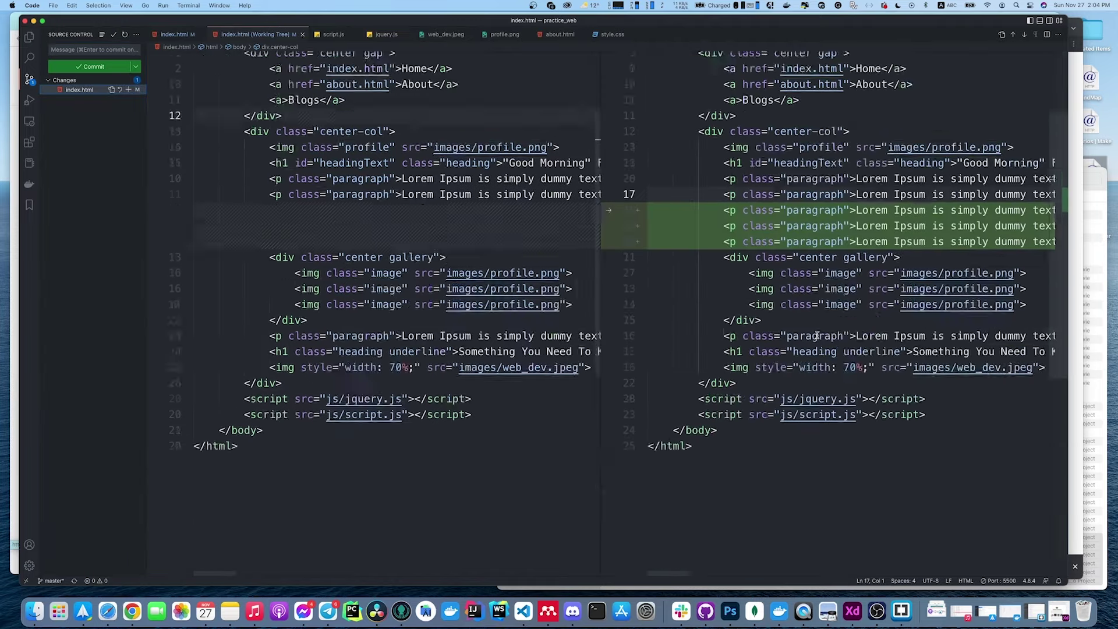
pyautogui.scroll(4, 252, 303)
pyautogui.scroll(-1, 252, 302)
# Step: Stage all changes and commit them with the message "Add 3 Paragraphs"
pyautogui.click(73, 49)
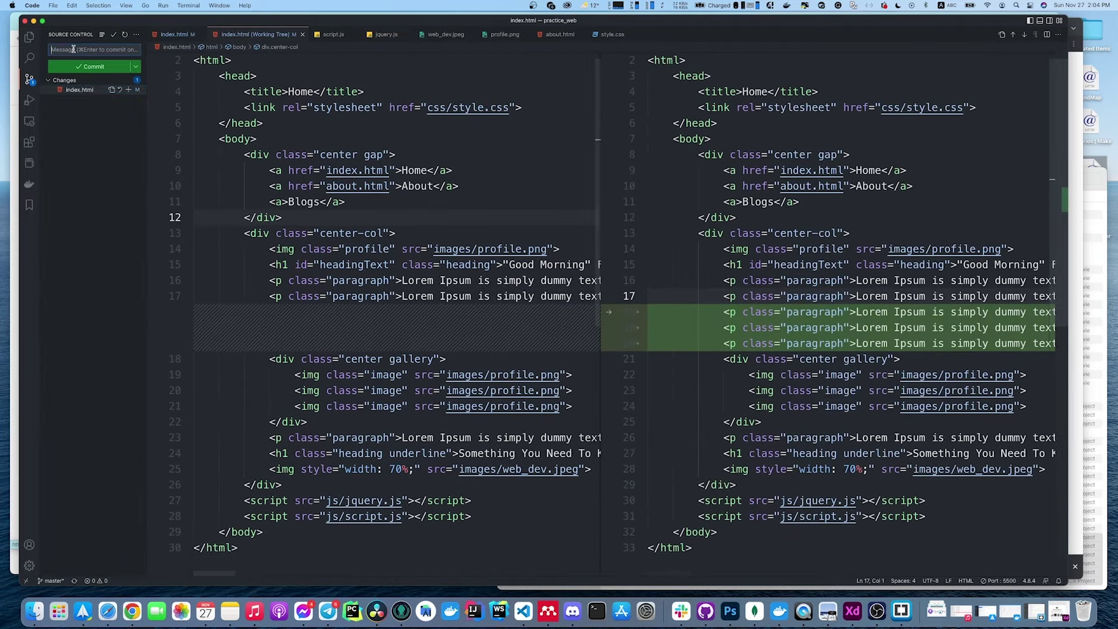
pyautogui.write('Add 3 Paragraphs')
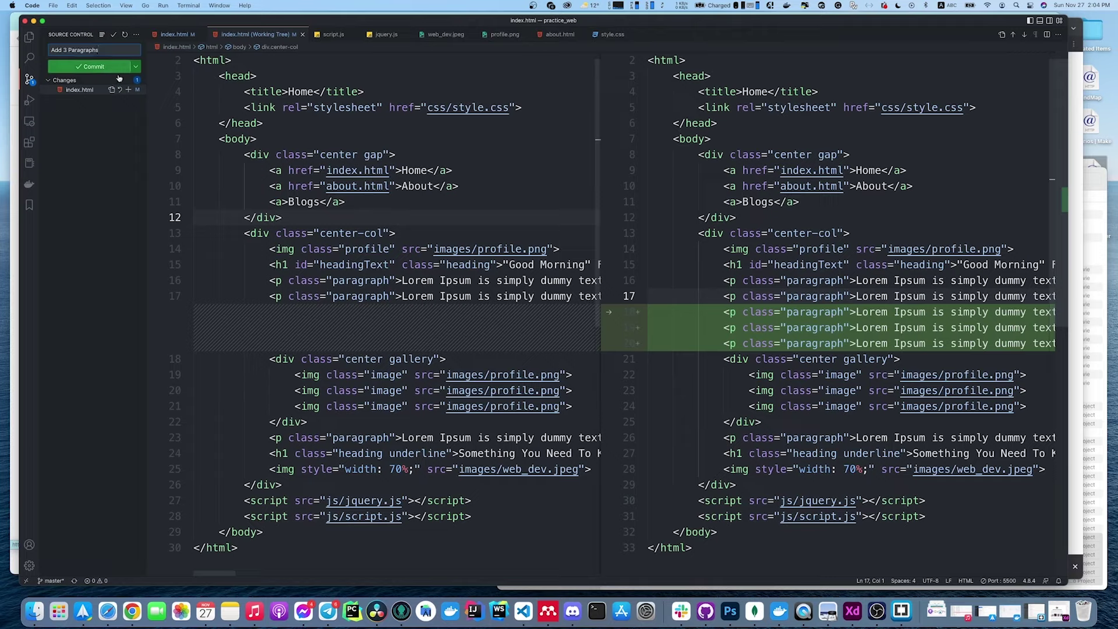
pyautogui.click(93, 66)
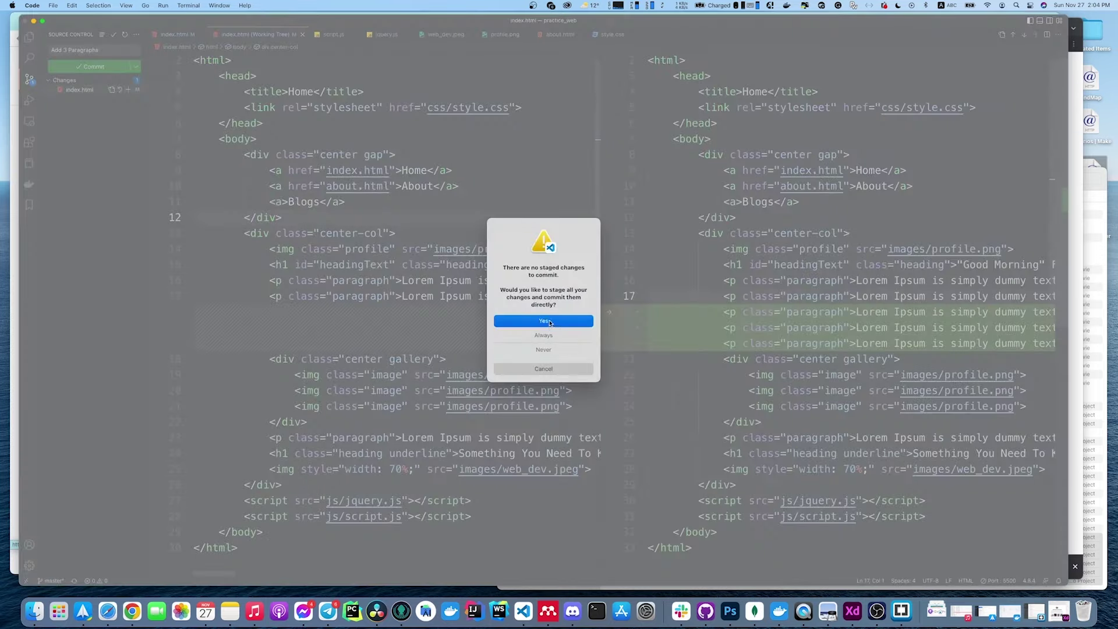
pyautogui.click(549, 322)
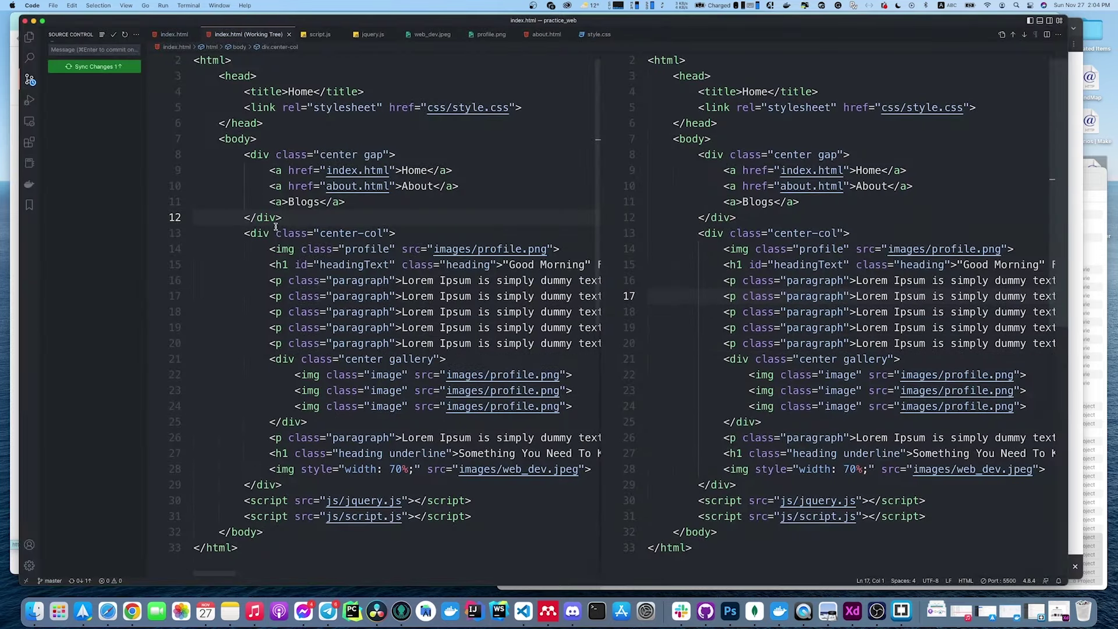
# Step: Push the new commit to the GitHub remote repository
pyautogui.click(136, 34)
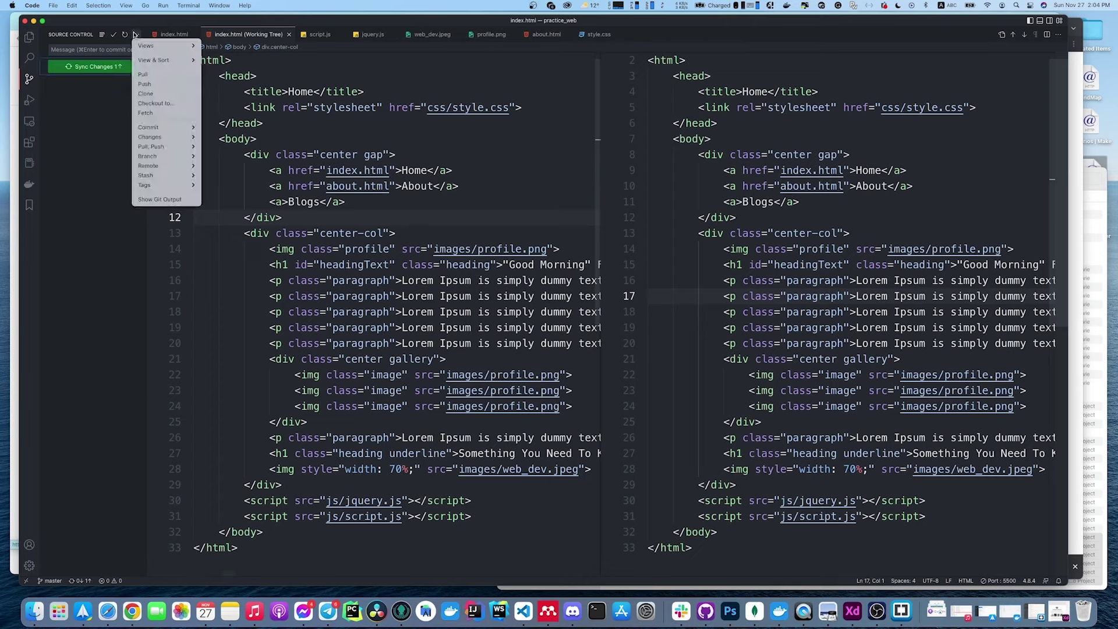
pyautogui.moveTo(167, 147)
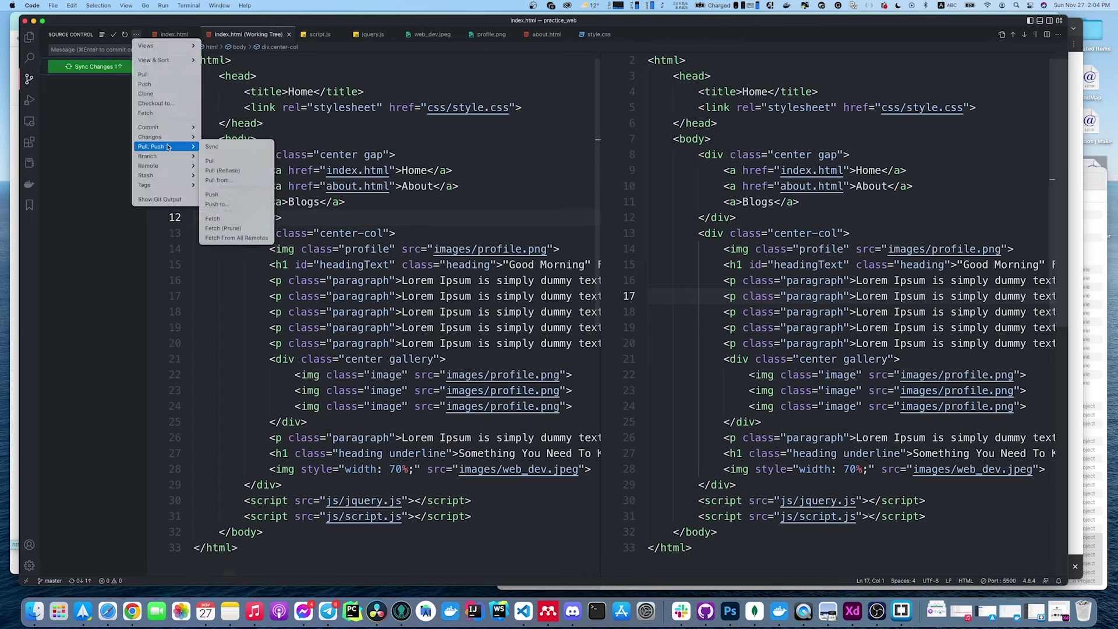
pyautogui.click(227, 196)
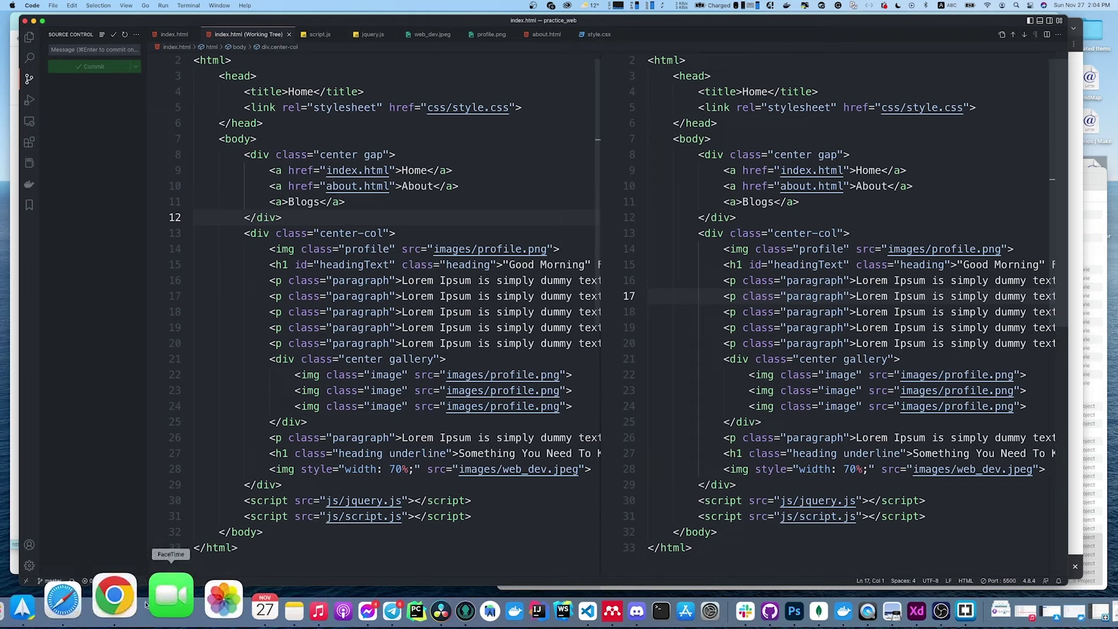
# Step: Switch to Chrome and reload the my_first_web GitHub repository page to check its latest commit
pyautogui.click(115, 595)
pyautogui.click(443, 28)
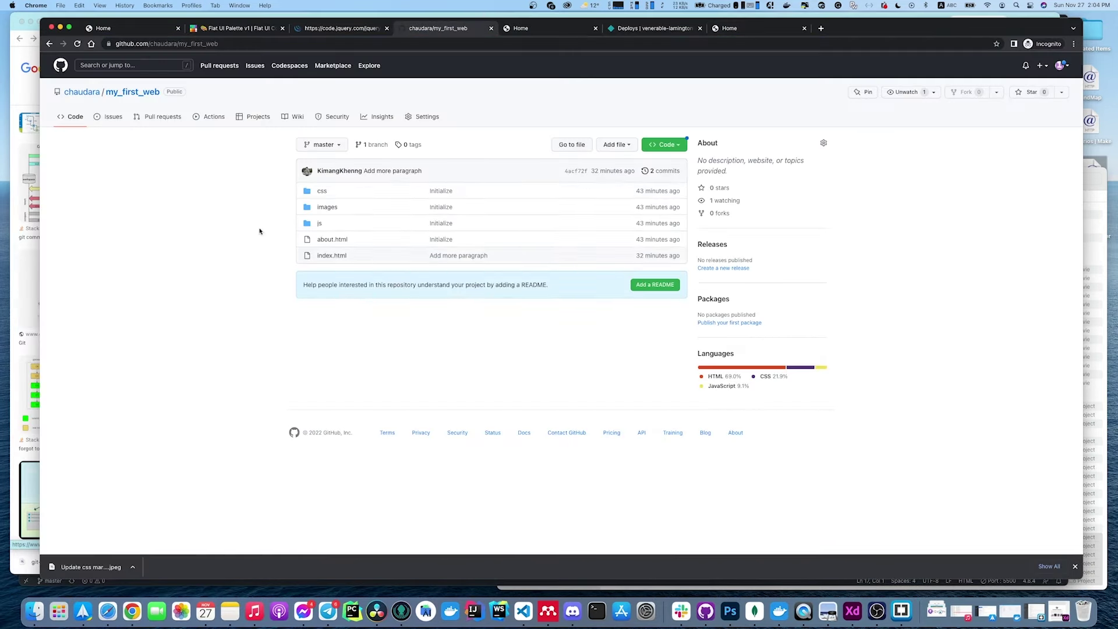
pyautogui.click(77, 43)
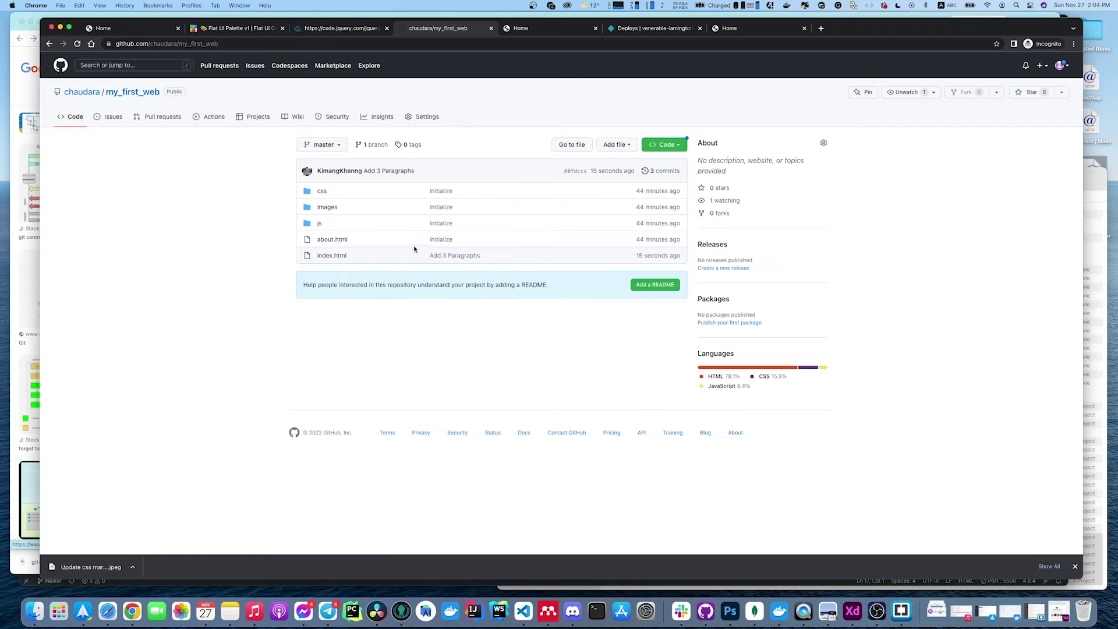
# Step: Go to the Netlify site's overview and back to its deploys list to check for a new production deploy
pyautogui.click(650, 28)
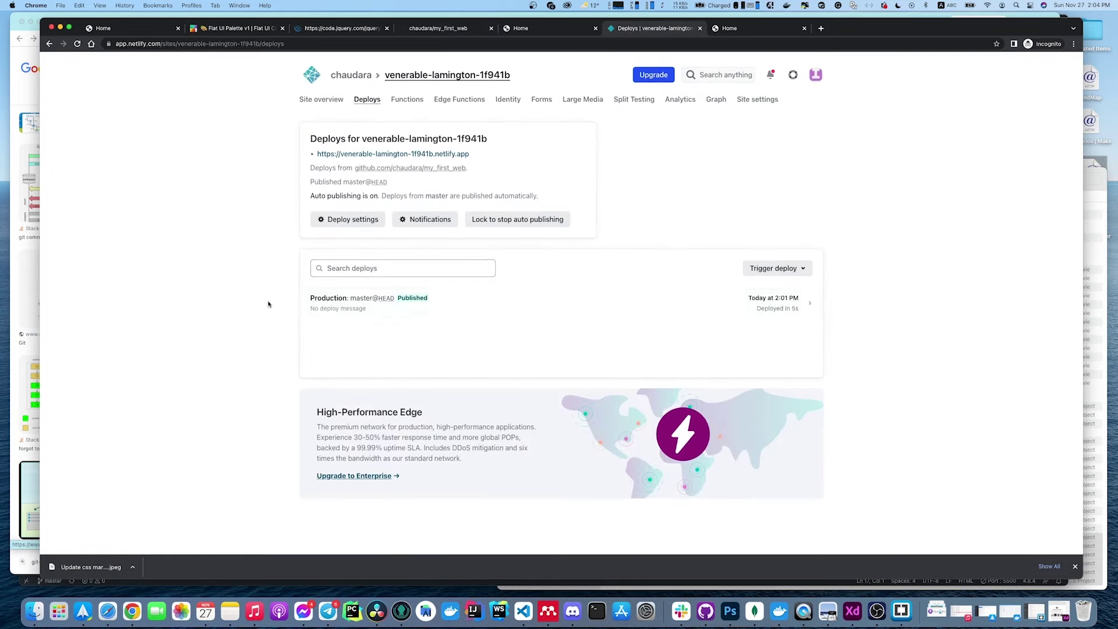
pyautogui.click(321, 99)
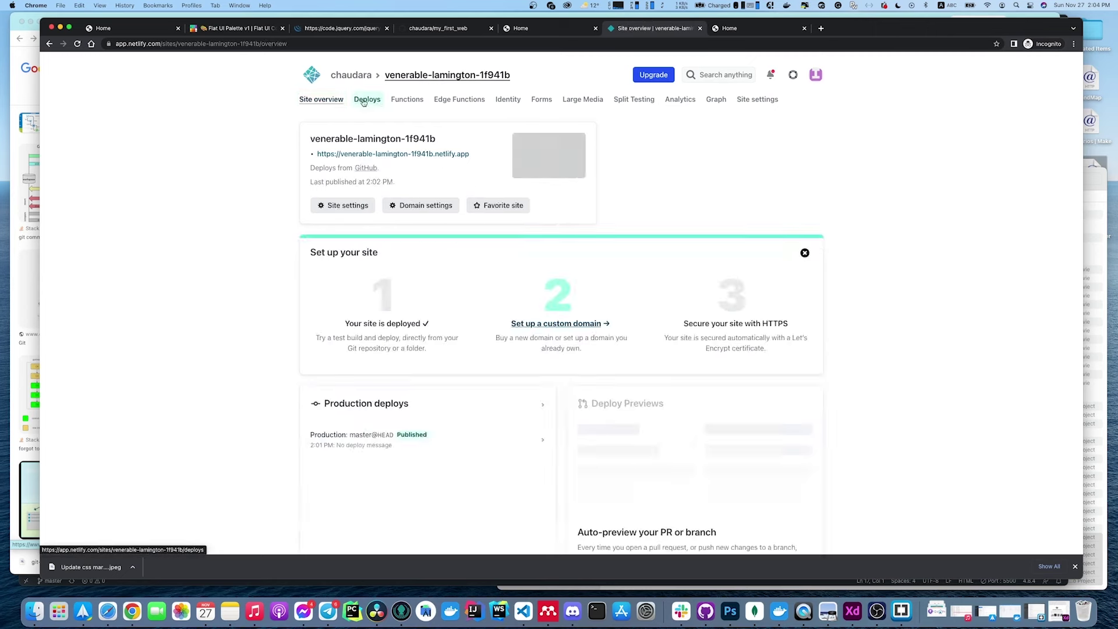
pyautogui.click(367, 99)
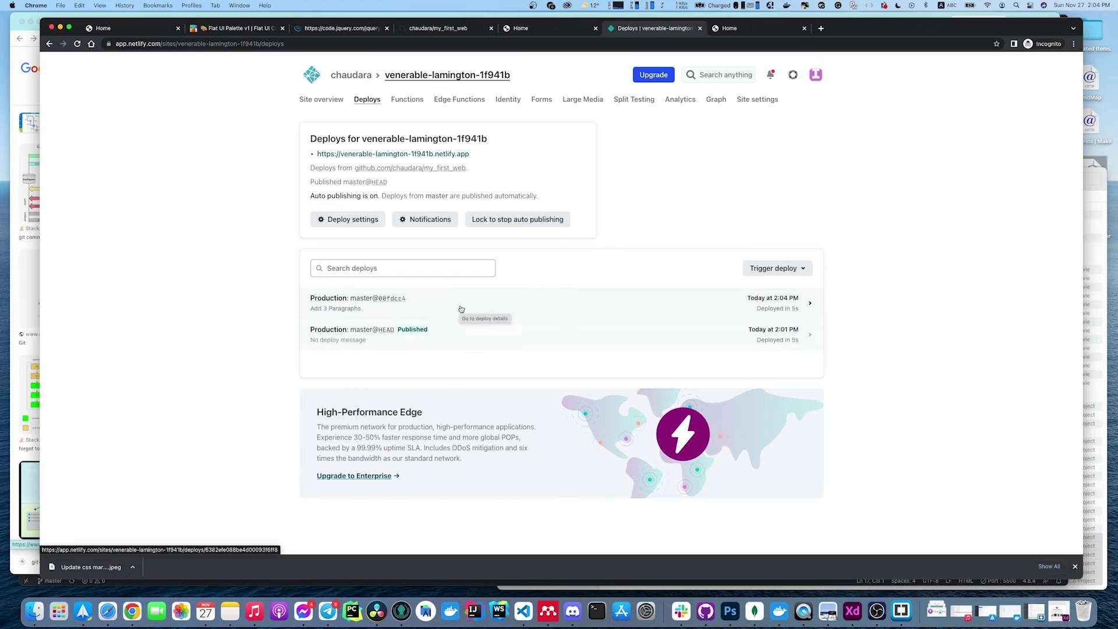
# Step: Open the "Add 3 Paragraphs" deploy, review its summary and deploy log, and return to the list of deploys
pyautogui.click(441, 305)
pyautogui.scroll(-3, 416, 290)
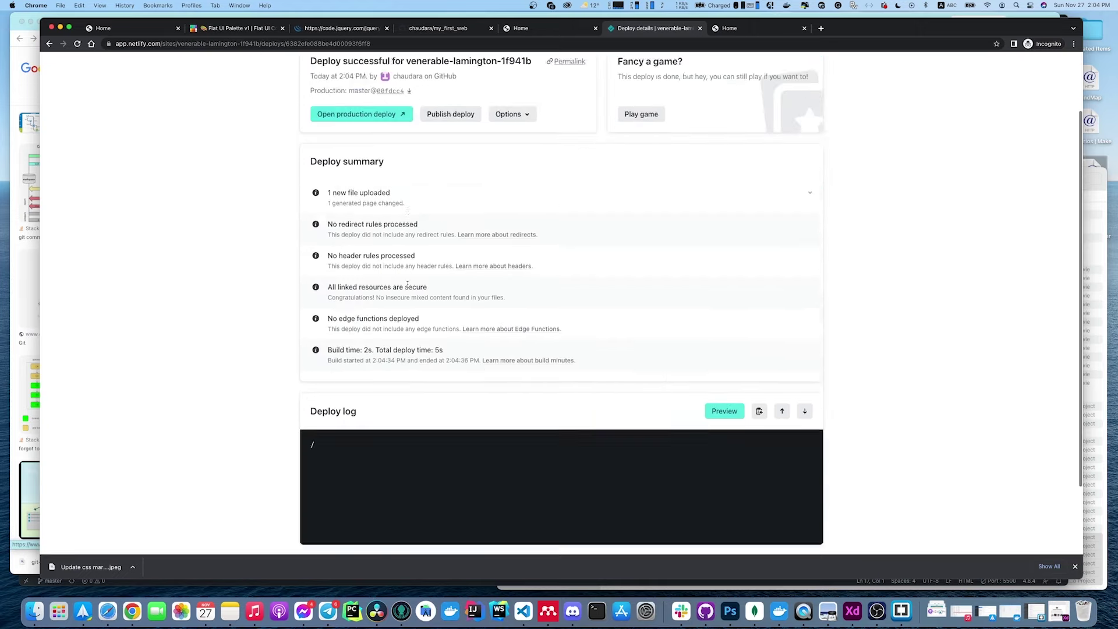
pyautogui.scroll(-4, 416, 291)
pyautogui.scroll(6, 417, 298)
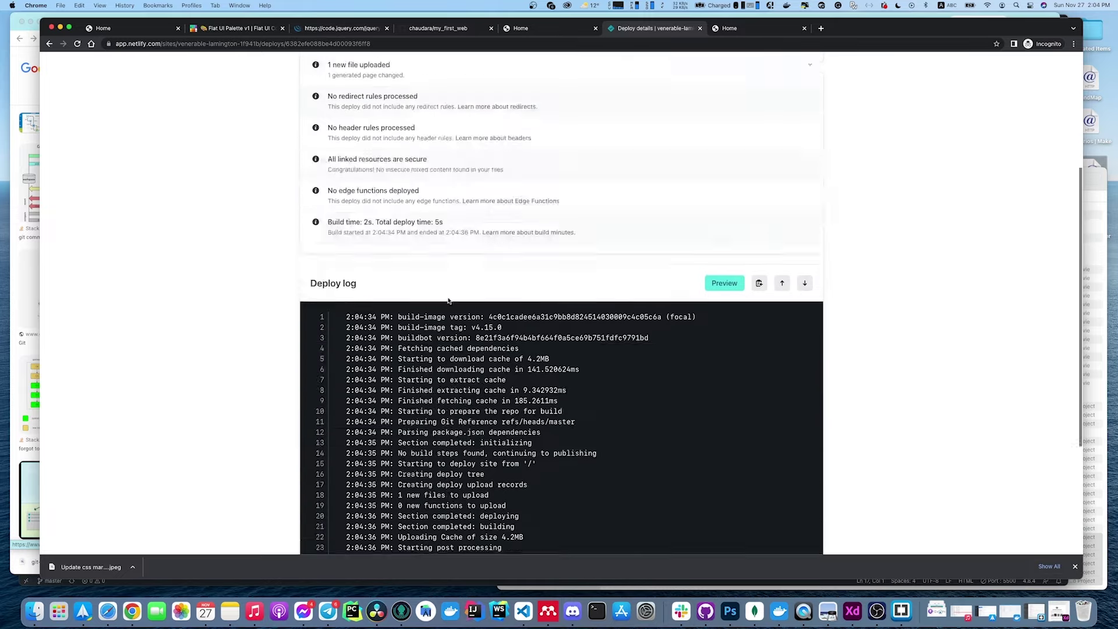
pyautogui.scroll(-6, 417, 302)
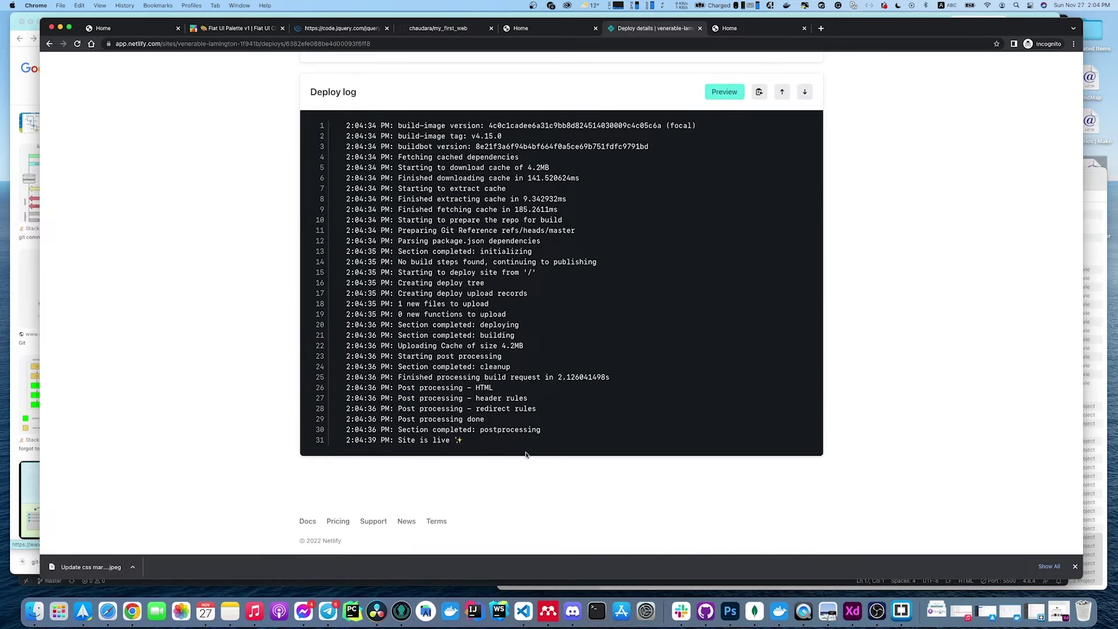
pyautogui.scroll(7, 378, 229)
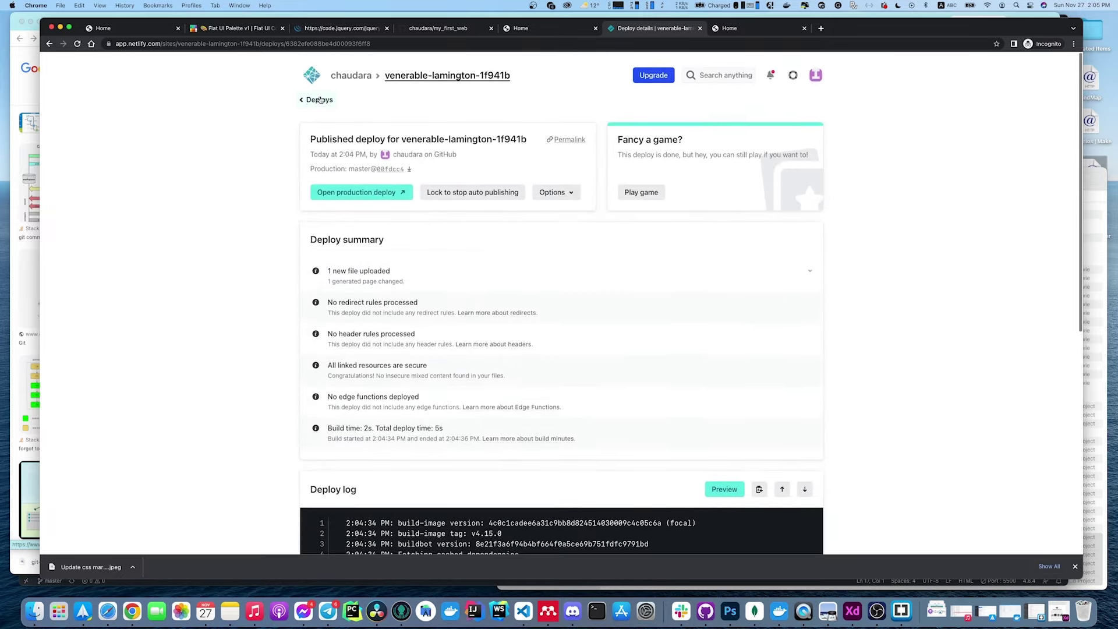
pyautogui.click(323, 102)
# Step: Reload the published site's home page to check for the added paragraphs
pyautogui.click(723, 29)
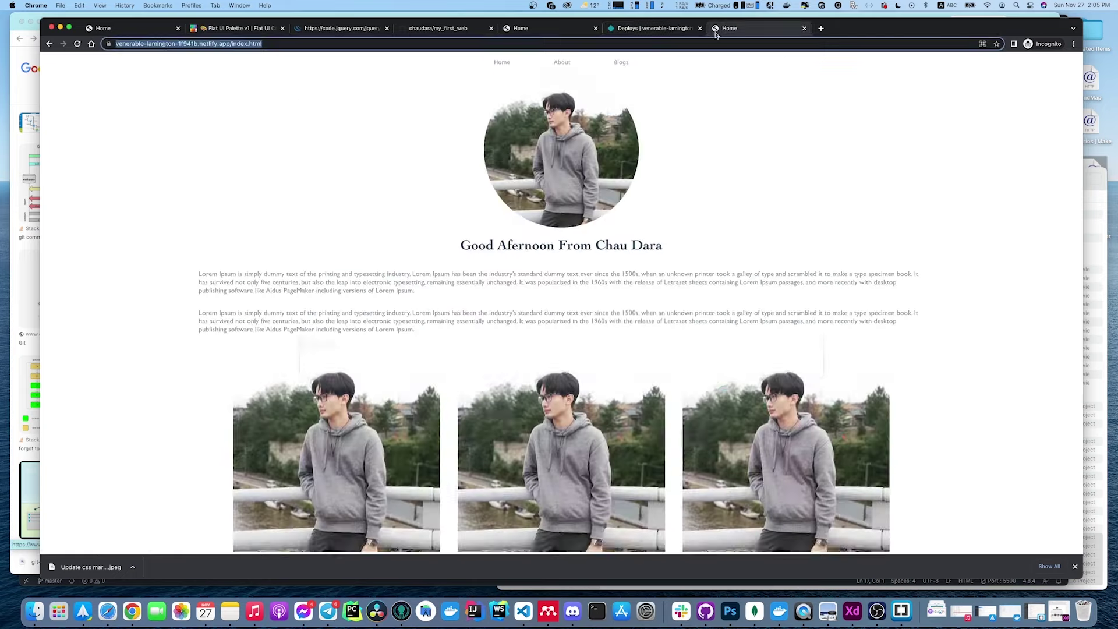
pyautogui.click(77, 44)
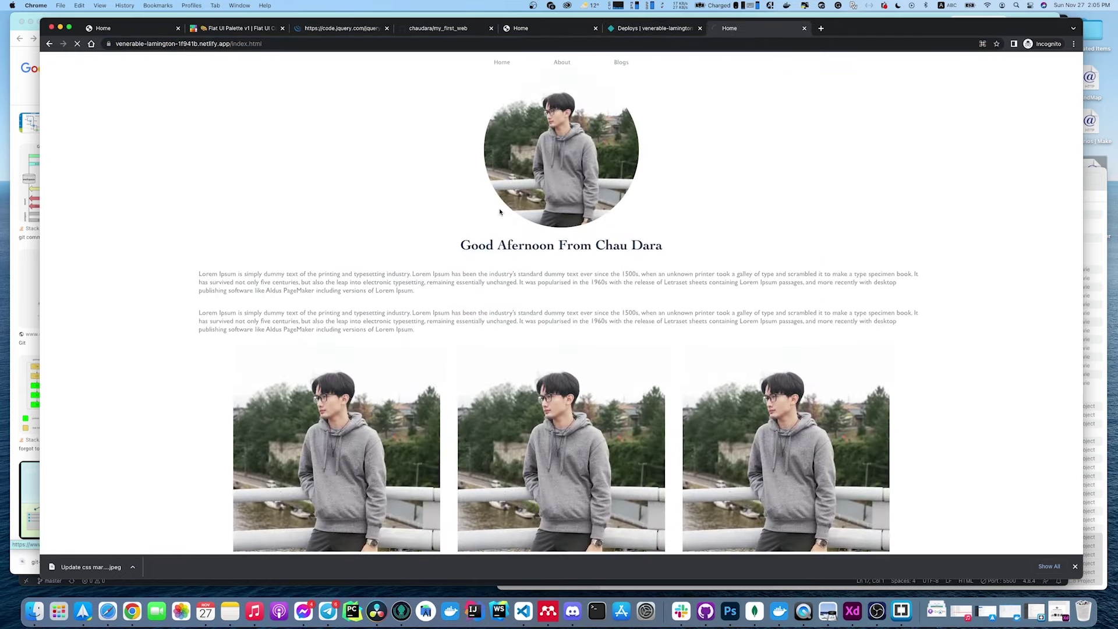